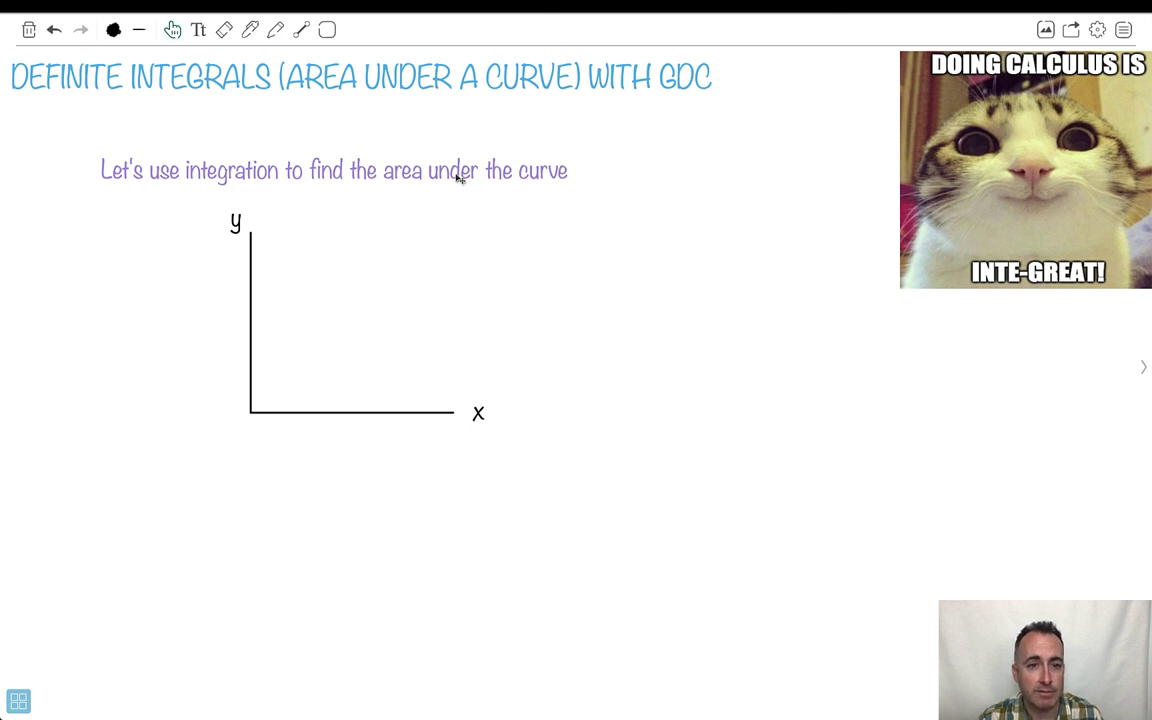
- Draw a black freehand wavy curve that peaks and dips above the graph's x-axis
click(115, 30)
click(72, 66)
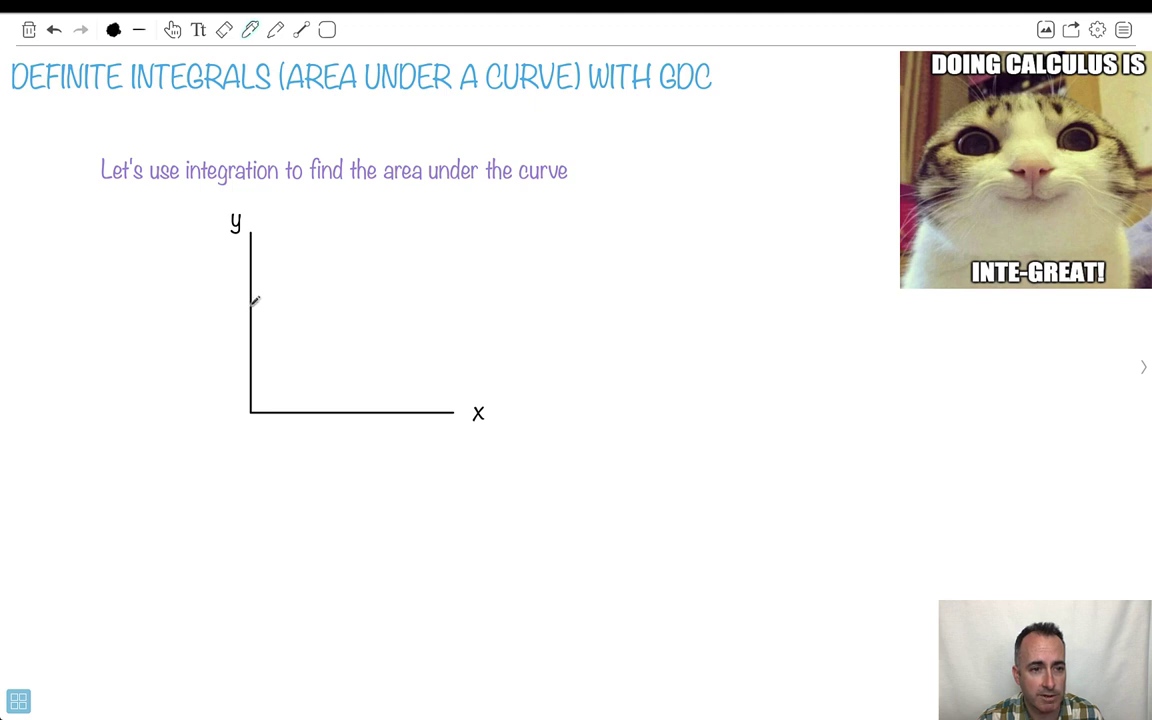
mouse_move(256, 300)
mouse_down()
mouse_move(290, 303)
mouse_move(402, 268)
mouse_move(453, 292)
mouse_move(464, 314)
mouse_up()
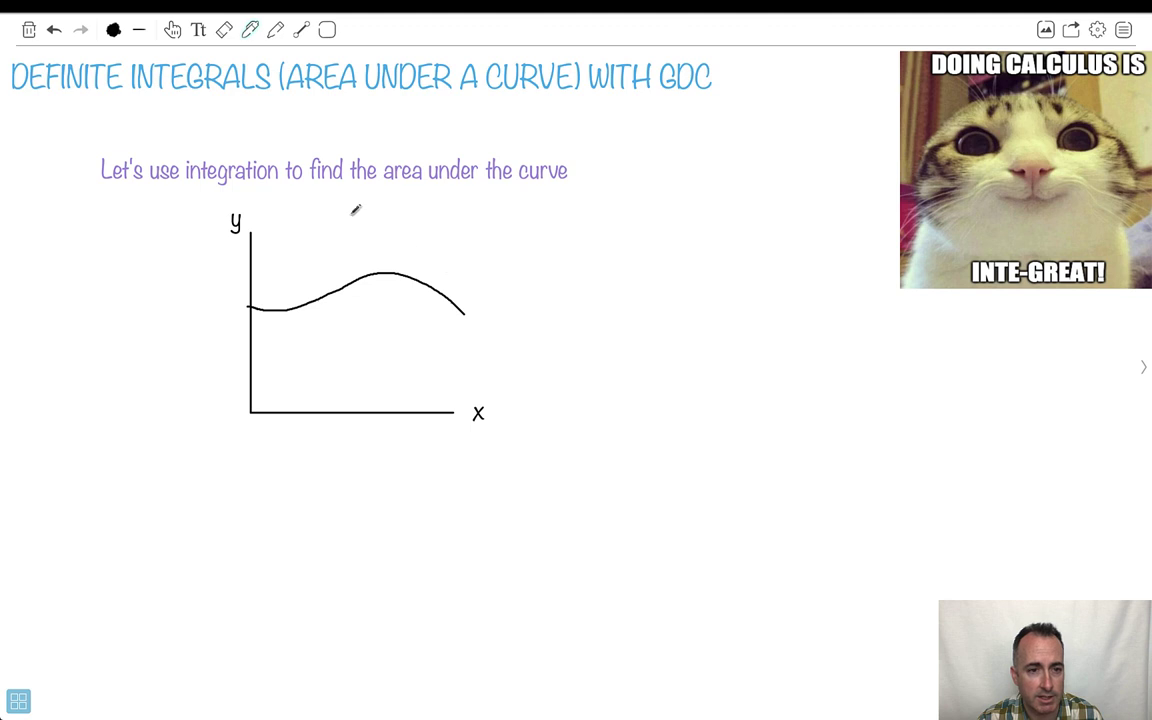
- In light blue, draw vertical bound lines at a and b from the curve down to the x-axis, labelling b
click(114, 30)
click(110, 143)
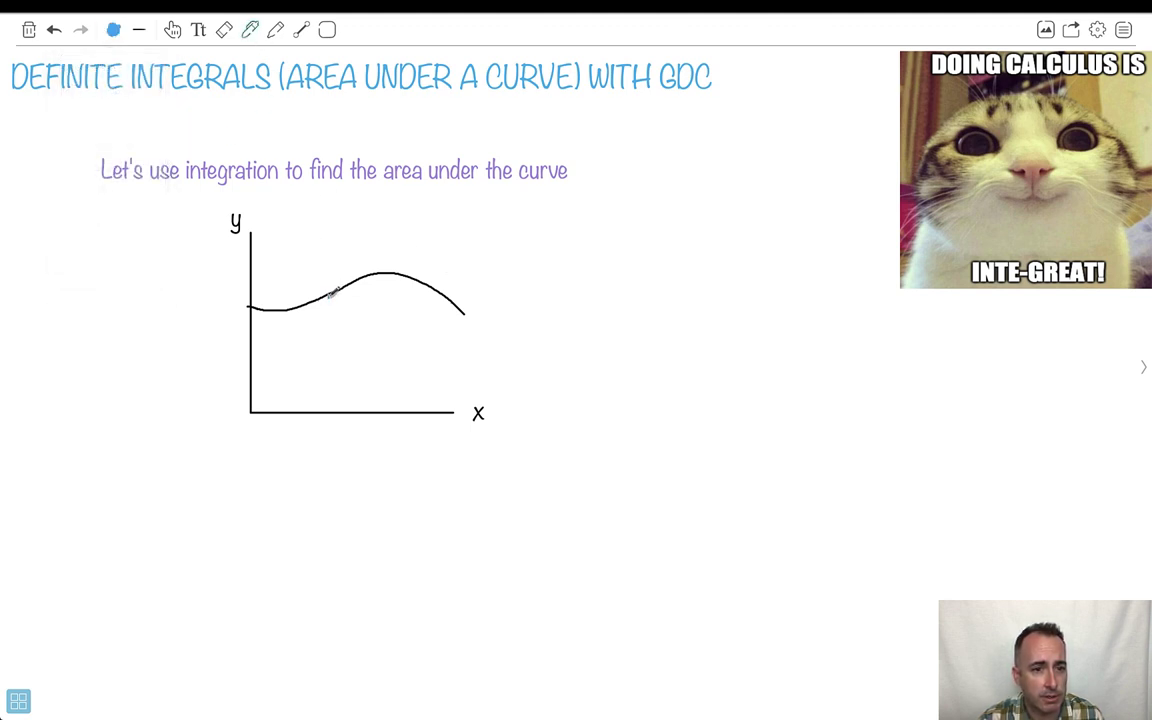
drag(331, 293, 331, 411)
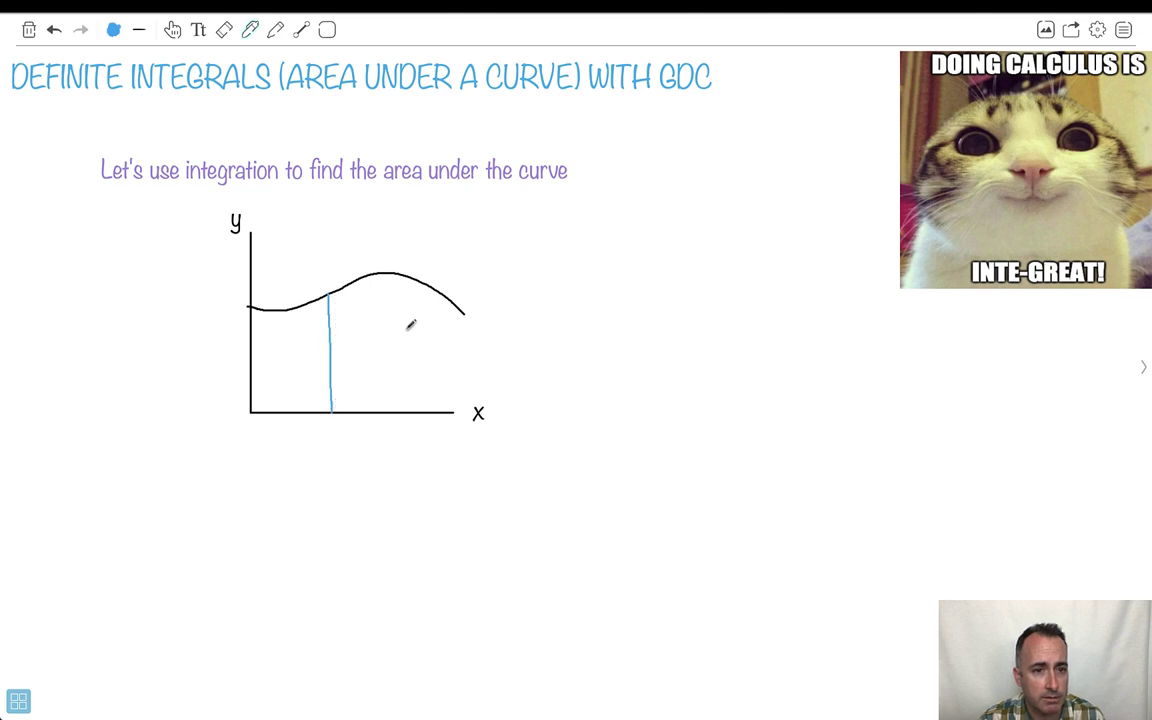
drag(436, 290, 435, 345)
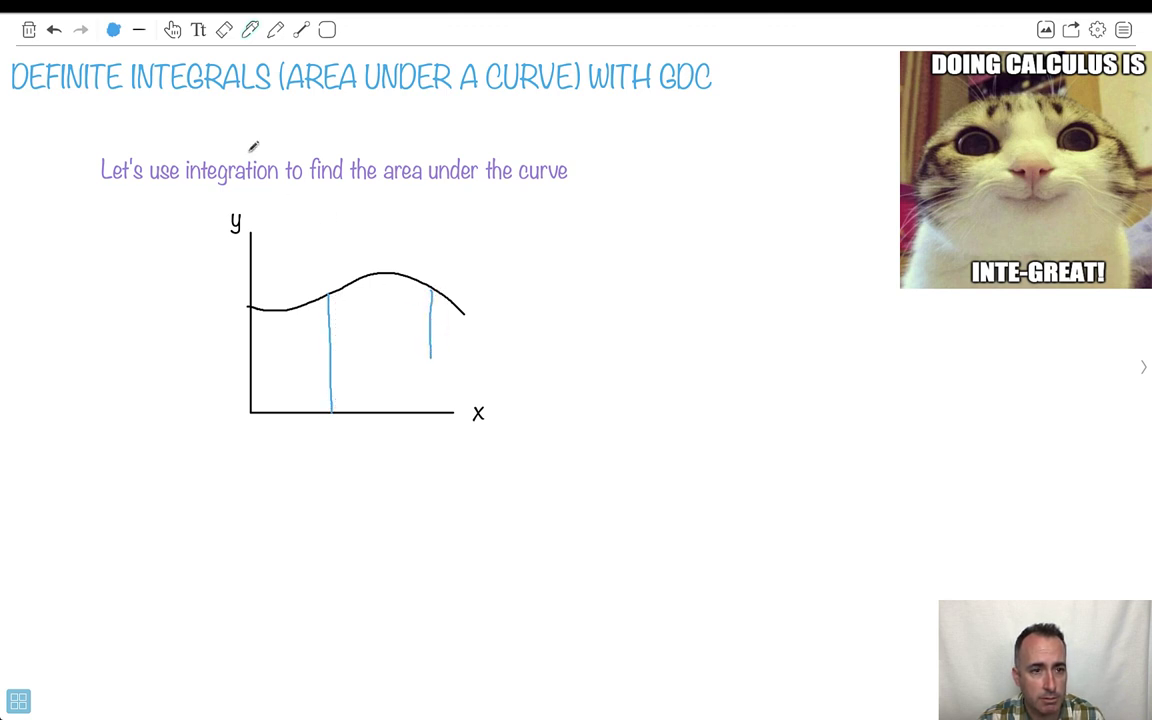
click(54, 31)
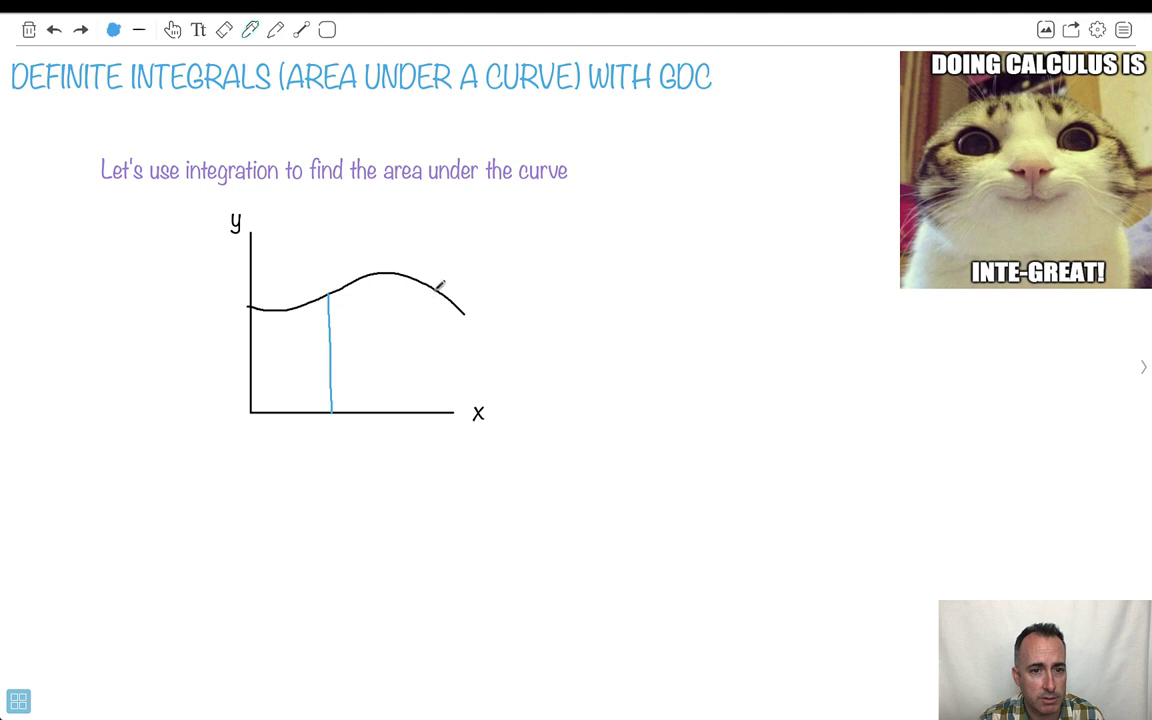
drag(437, 289, 436, 411)
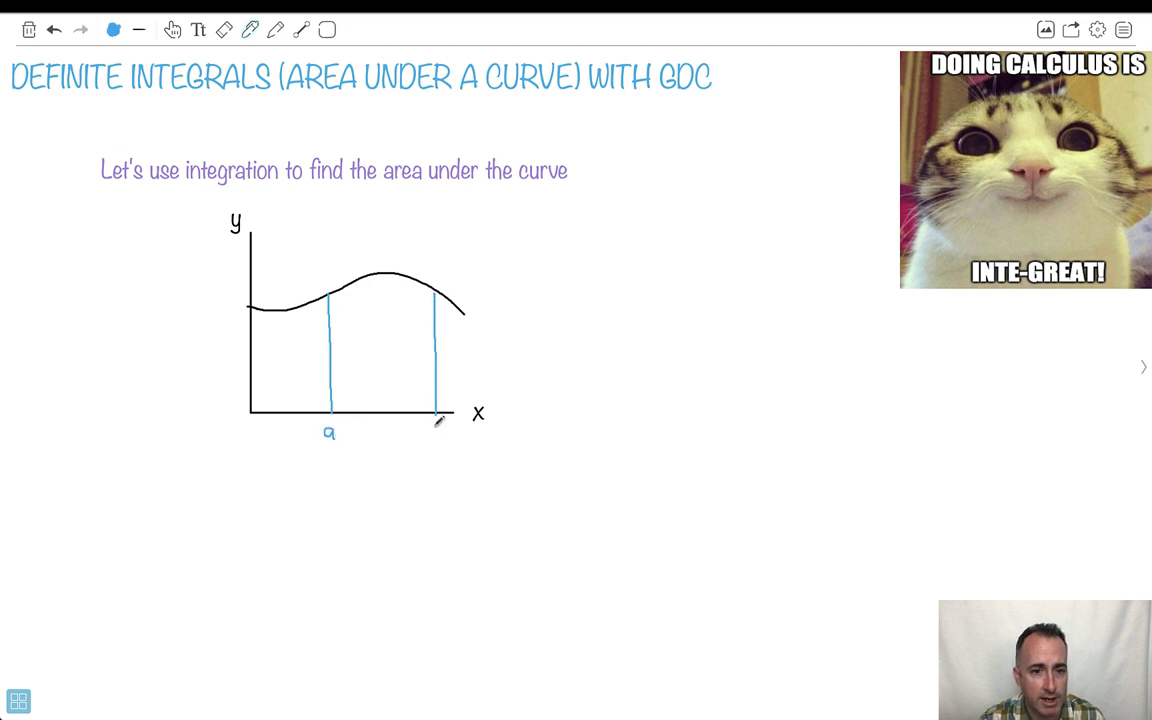
drag(438, 424, 444, 431)
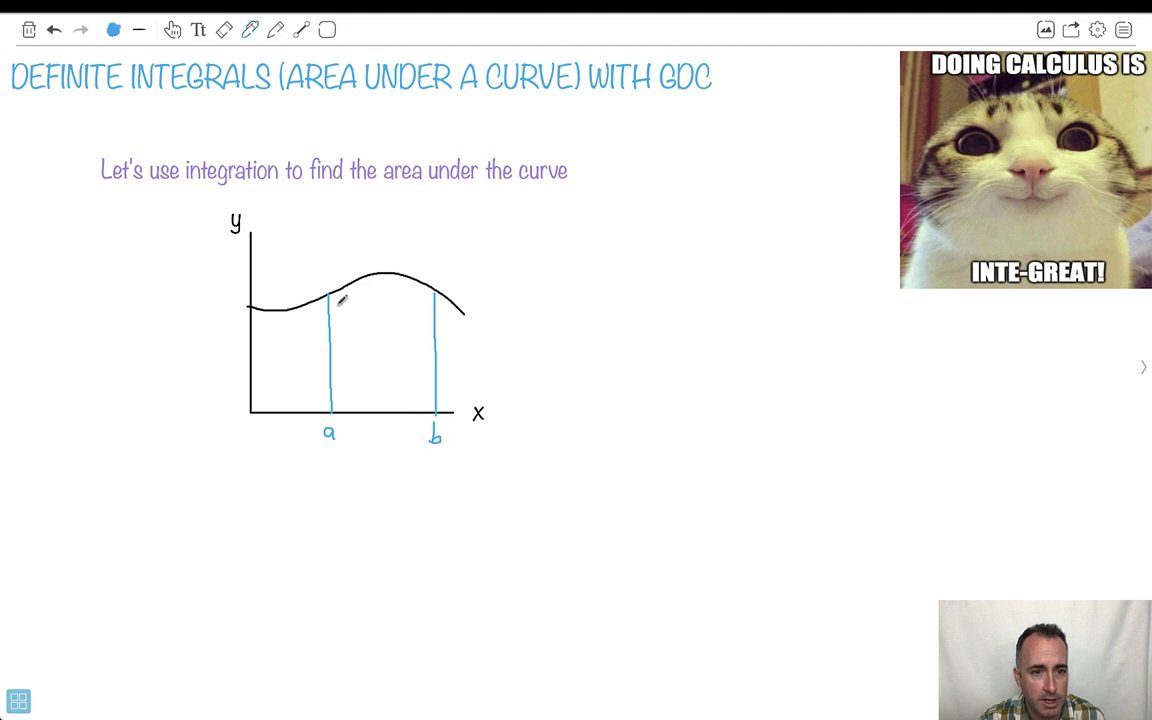
- Cross-hatch the region under the curve between lines a and b in both directions
drag(339, 290, 334, 344)
drag(366, 290, 346, 338)
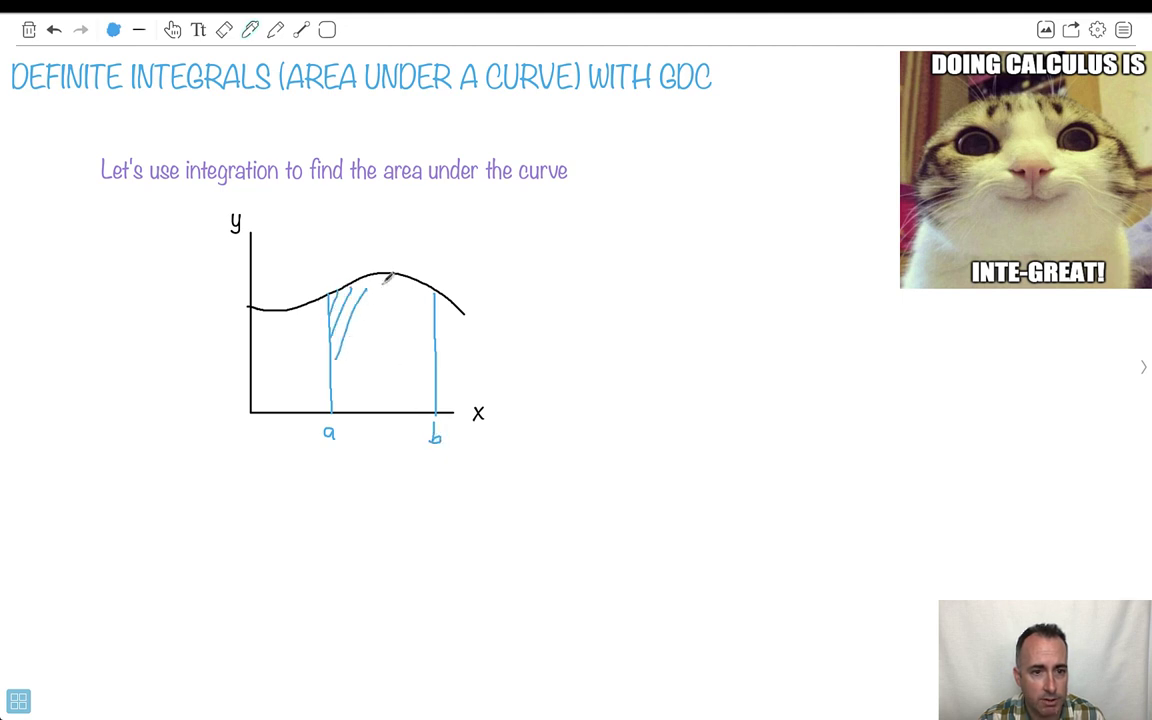
mouse_move(388, 284)
mouse_down()
mouse_move(340, 390)
mouse_move(385, 312)
mouse_move(347, 416)
mouse_up()
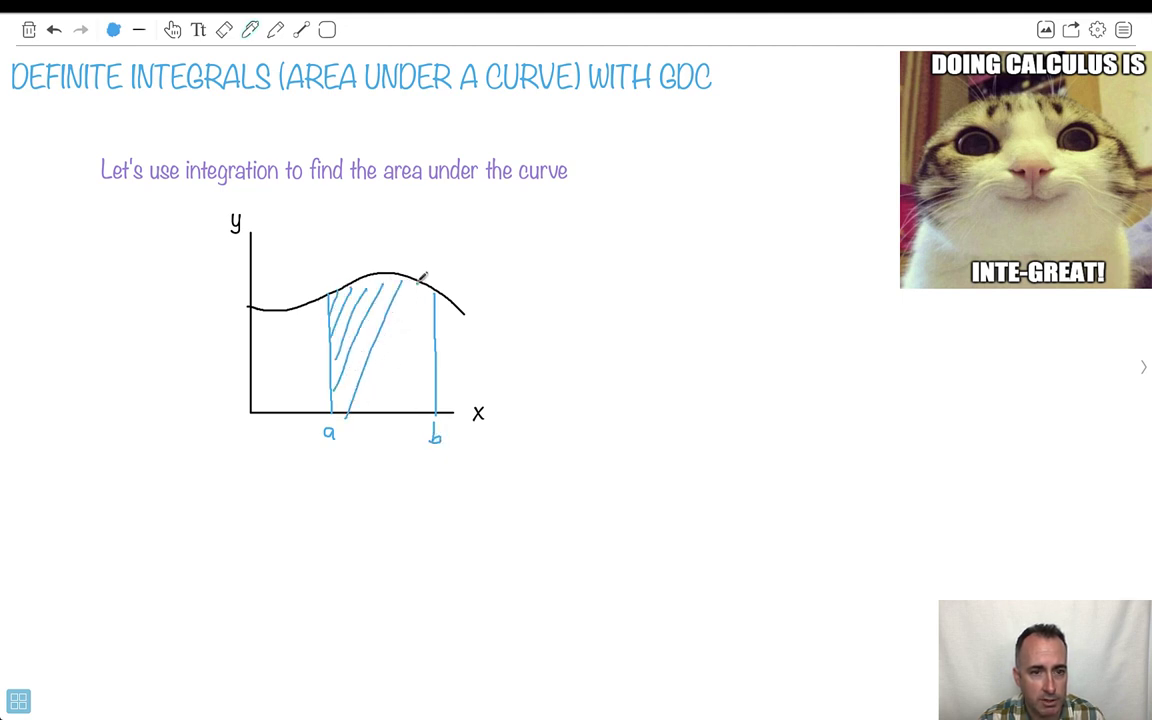
drag(424, 290, 373, 408)
drag(433, 295, 395, 410)
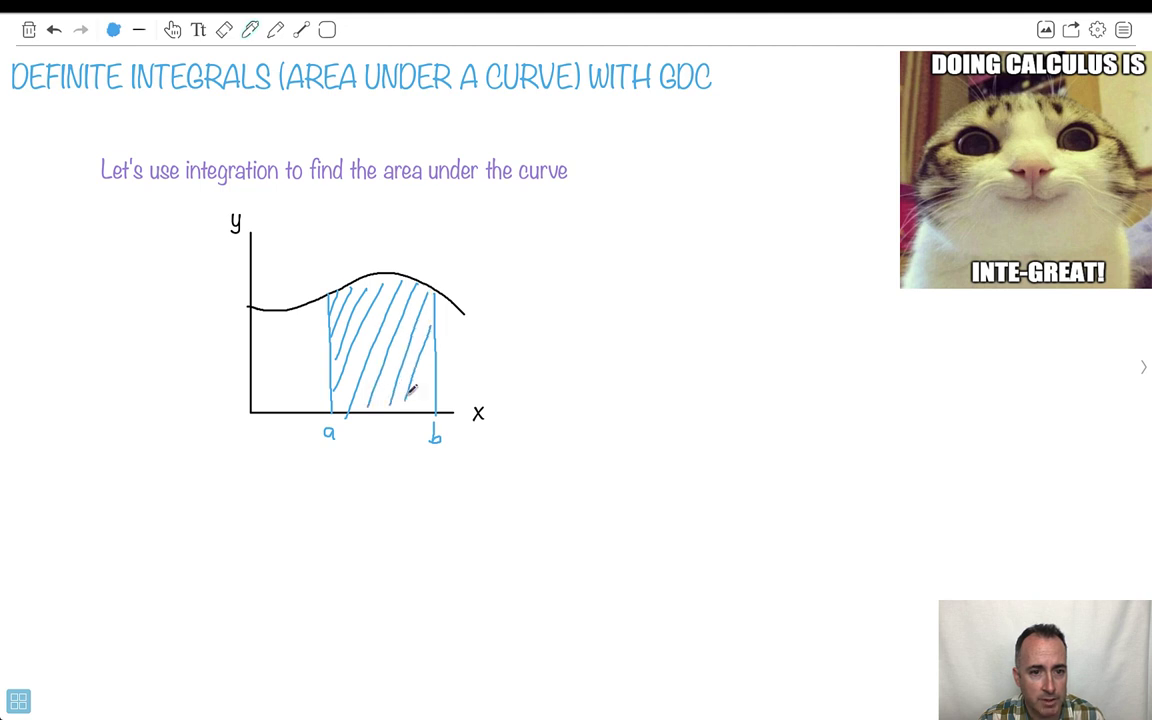
drag(433, 357, 422, 392)
mouse_move(336, 340)
mouse_down()
mouse_move(352, 399)
mouse_move(390, 395)
mouse_up()
drag(330, 315, 372, 400)
mouse_move(335, 290)
mouse_down()
mouse_move(405, 395)
mouse_move(425, 385)
mouse_up()
drag(381, 285, 433, 345)
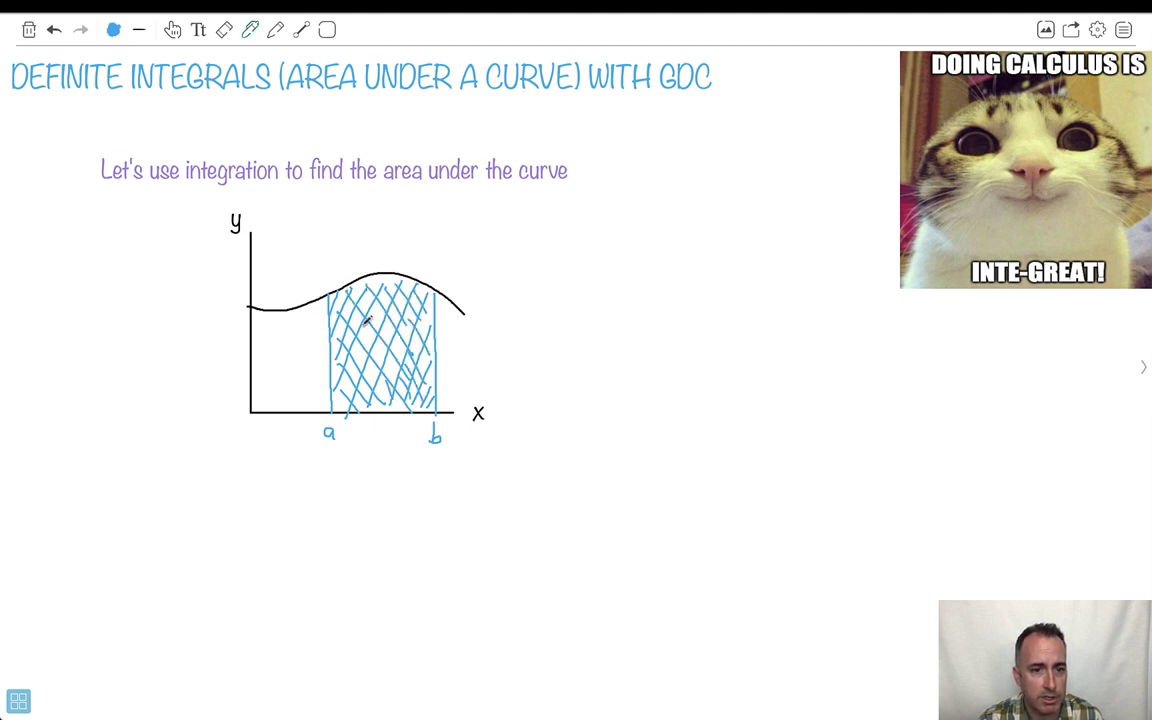
click(113, 30)
- In black, label the curve f(x), write ∫ from a to b of f(x)dx, and go to the next page
click(95, 68)
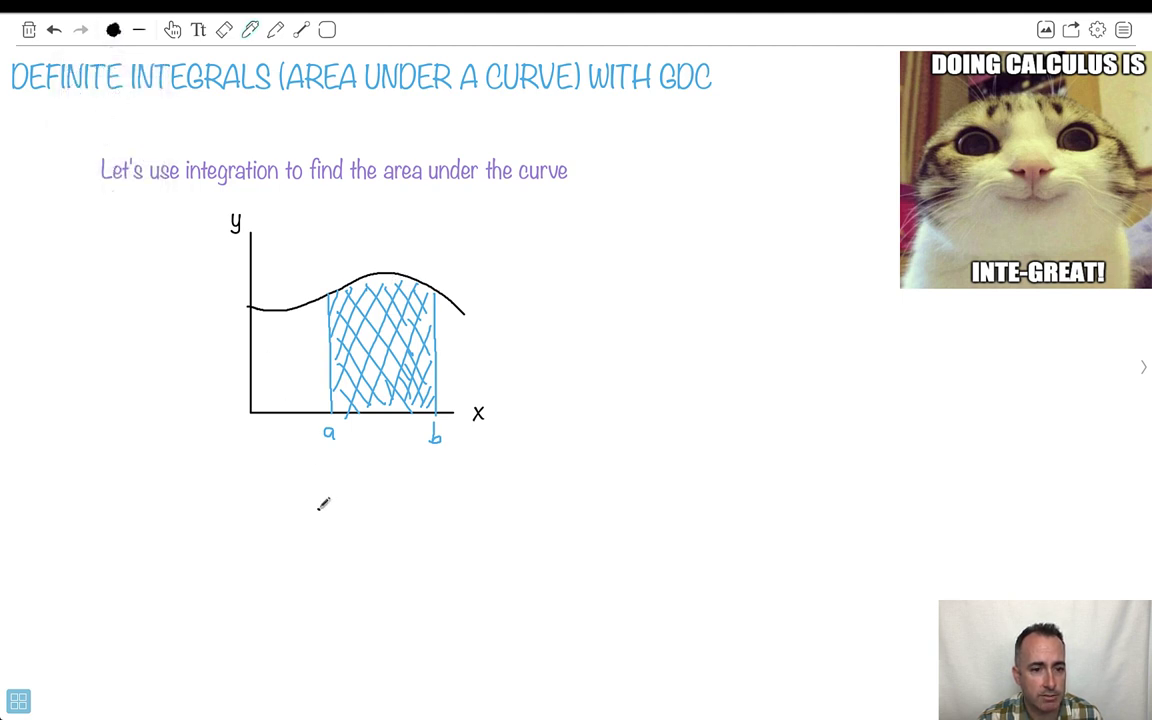
drag(320, 500, 299, 554)
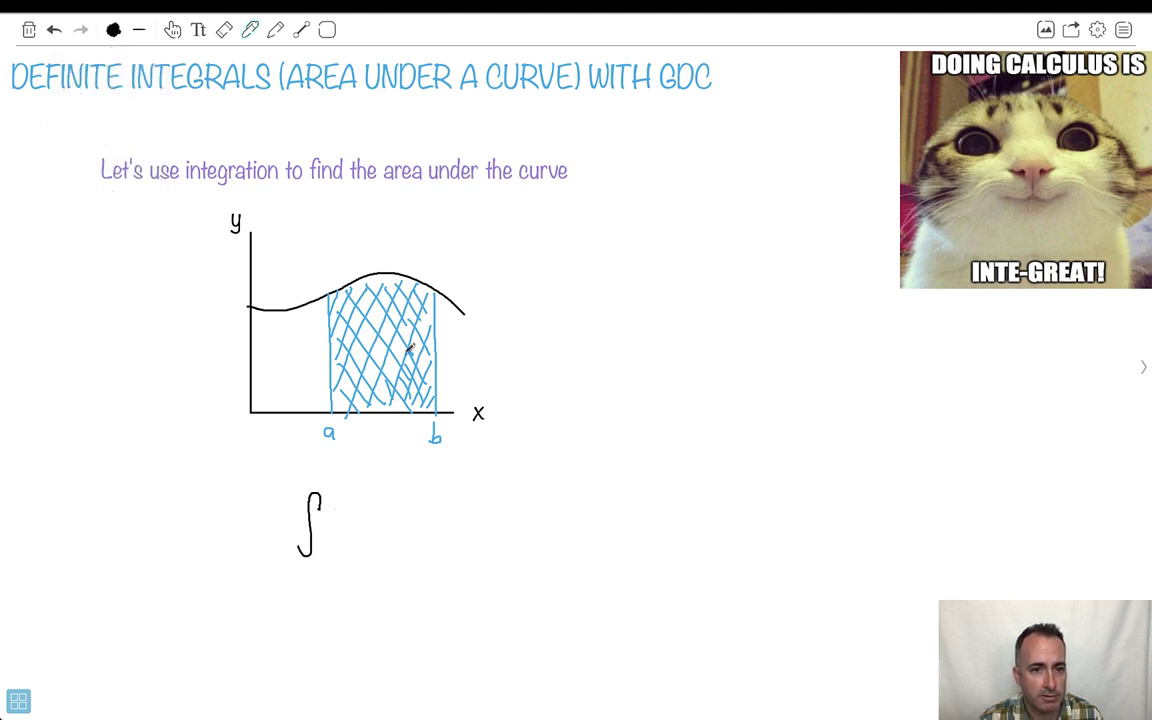
mouse_move(474, 300)
mouse_down()
mouse_move(478, 318)
mouse_move(510, 313)
mouse_up()
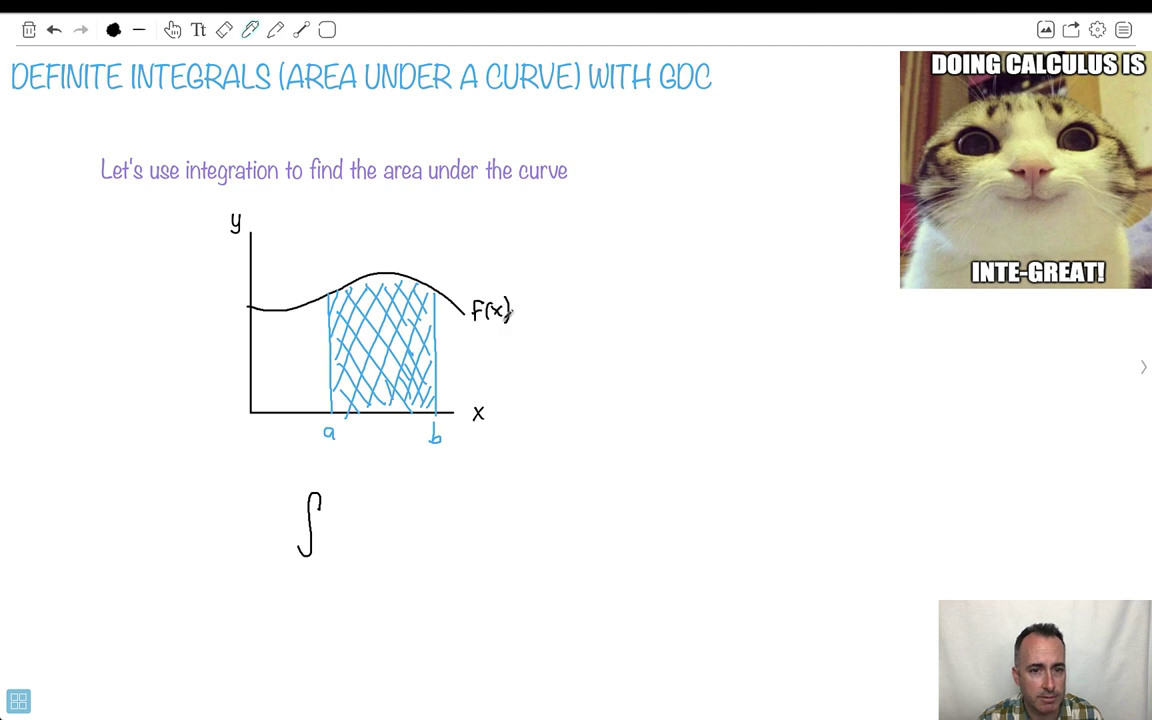
mouse_move(349, 502)
mouse_down()
mouse_move(334, 506)
mouse_move(399, 503)
mouse_up()
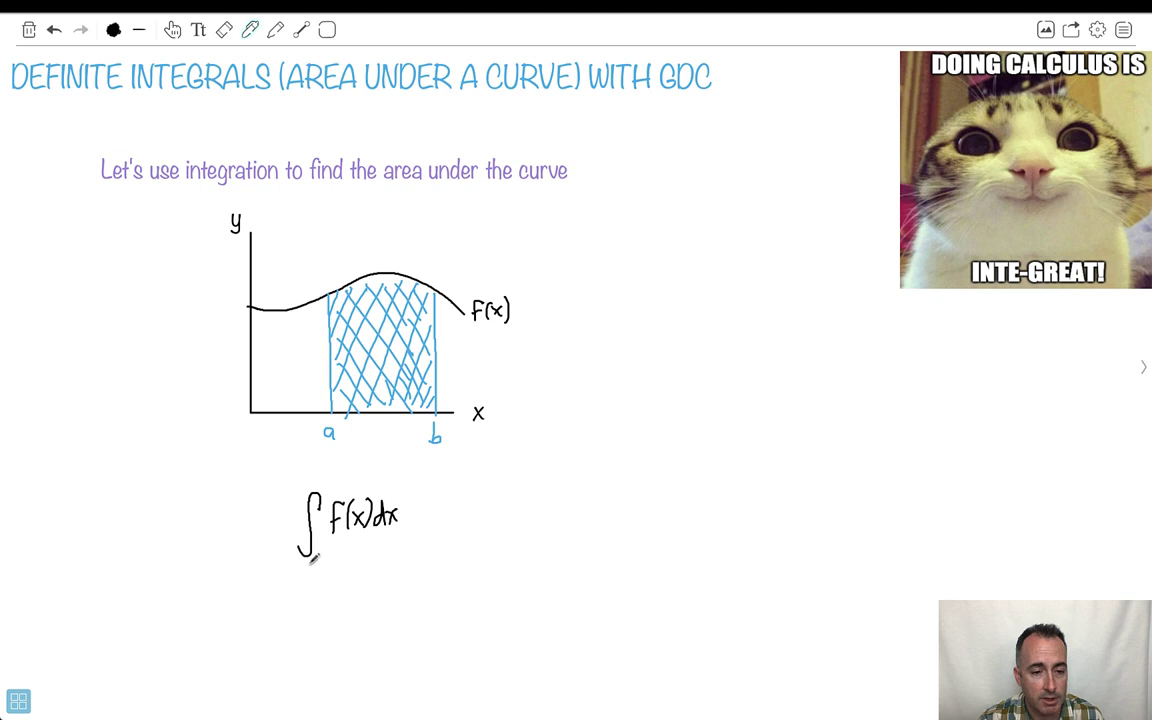
drag(304, 569, 303, 577)
drag(310, 468, 315, 474)
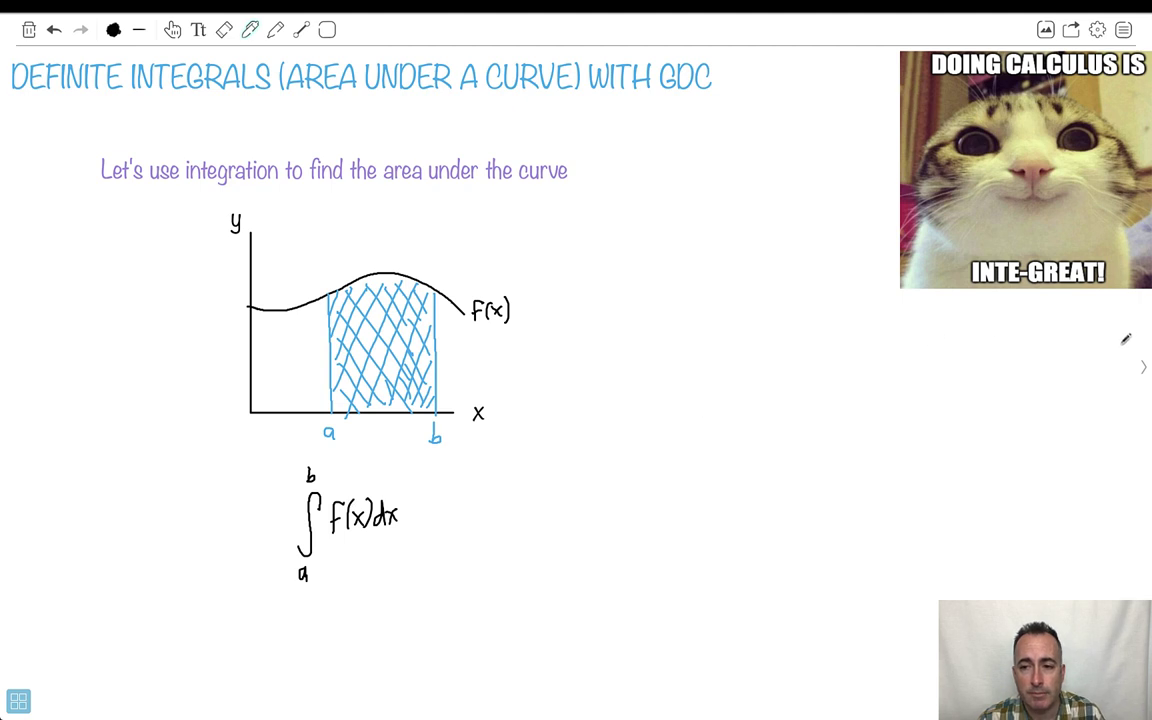
click(1143, 366)
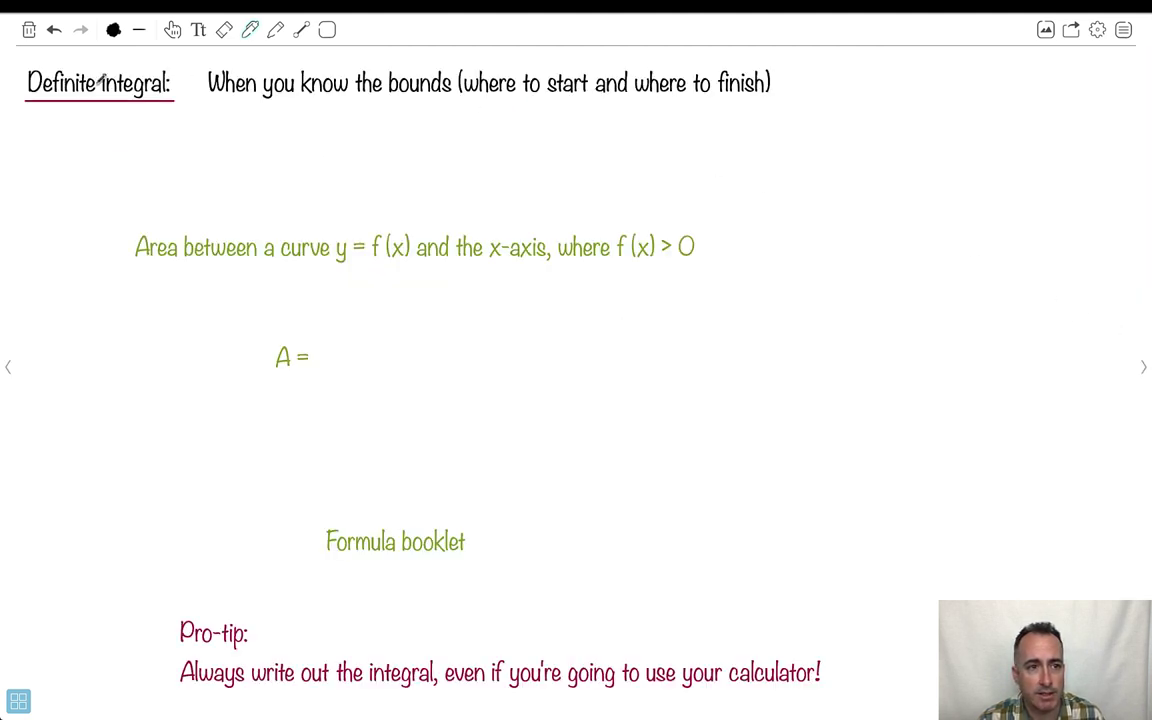
- Draw a purple rectangle around the 'When you know the bounds' heading
click(113, 30)
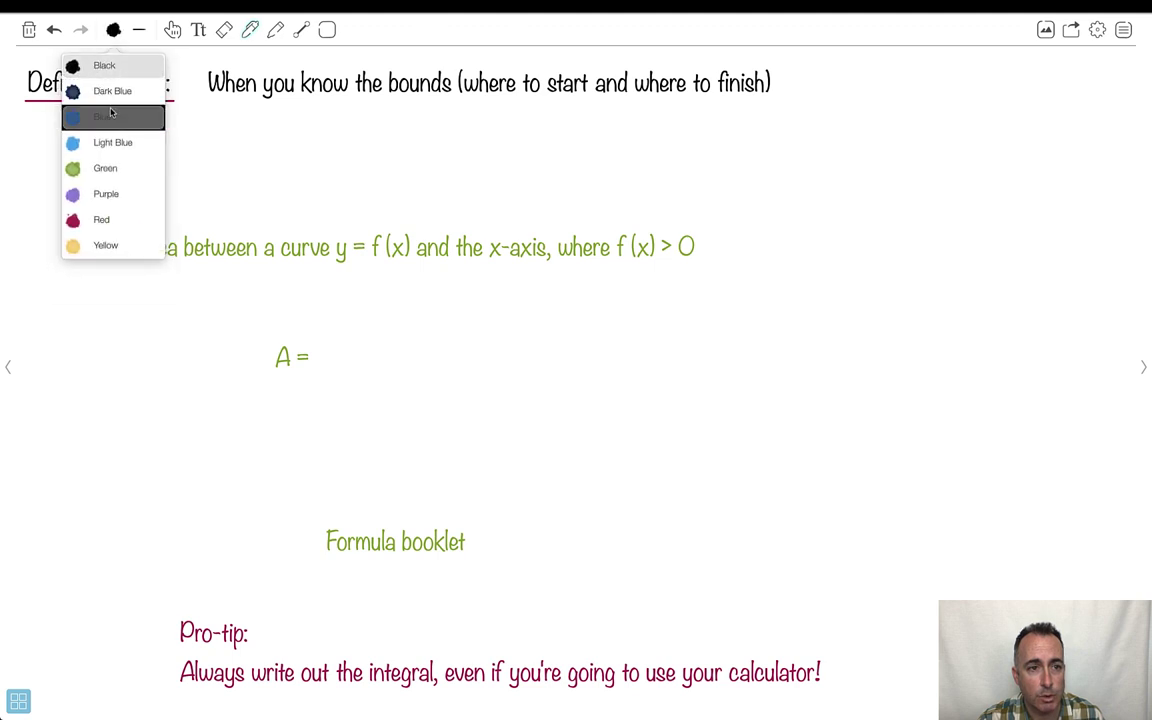
click(85, 193)
click(327, 30)
click(275, 66)
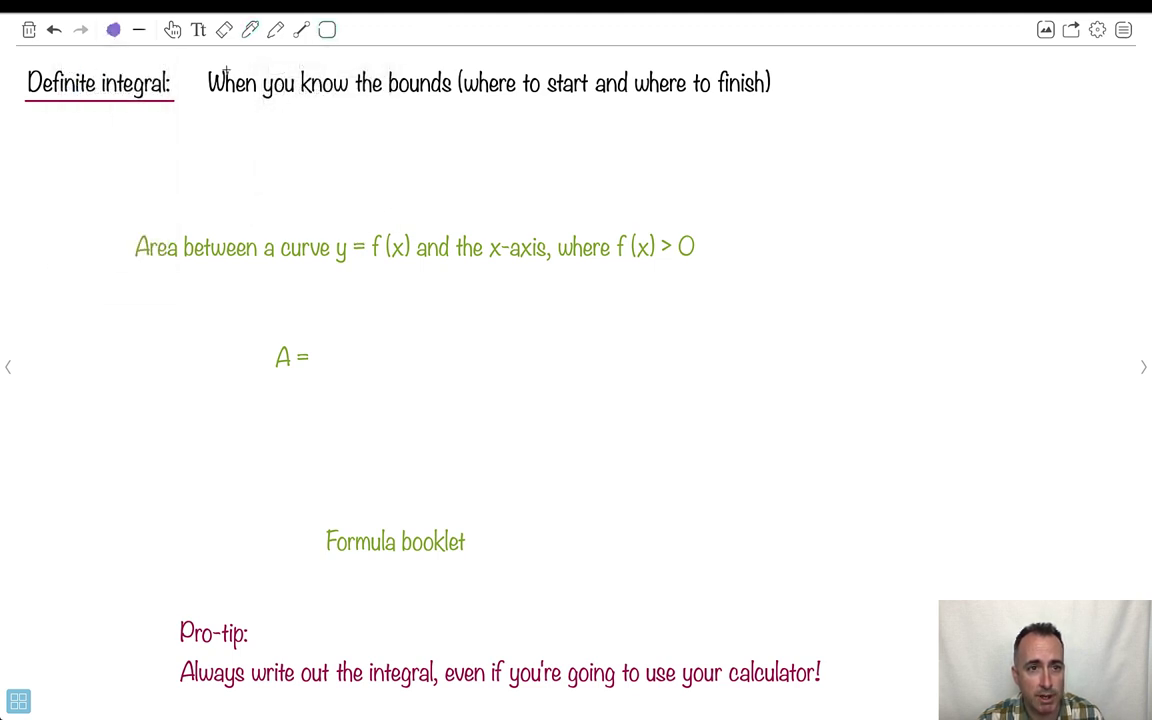
drag(202, 56, 781, 113)
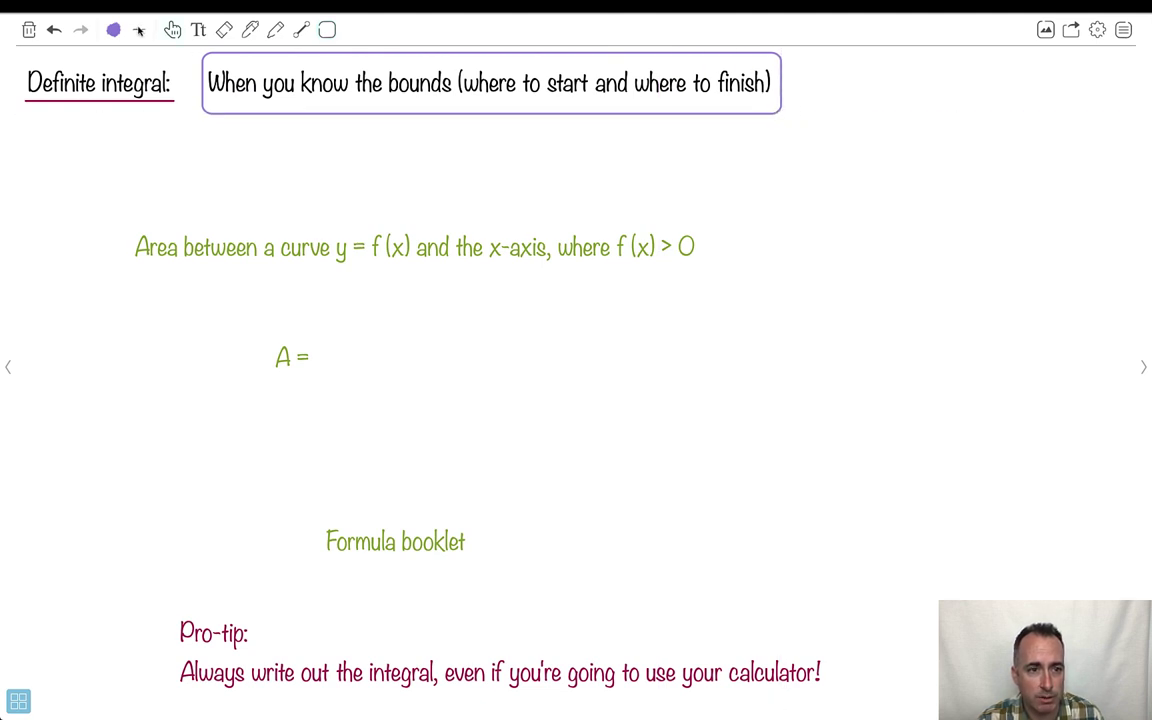
- Change the pen colour to green
click(139, 31)
click(113, 30)
click(105, 190)
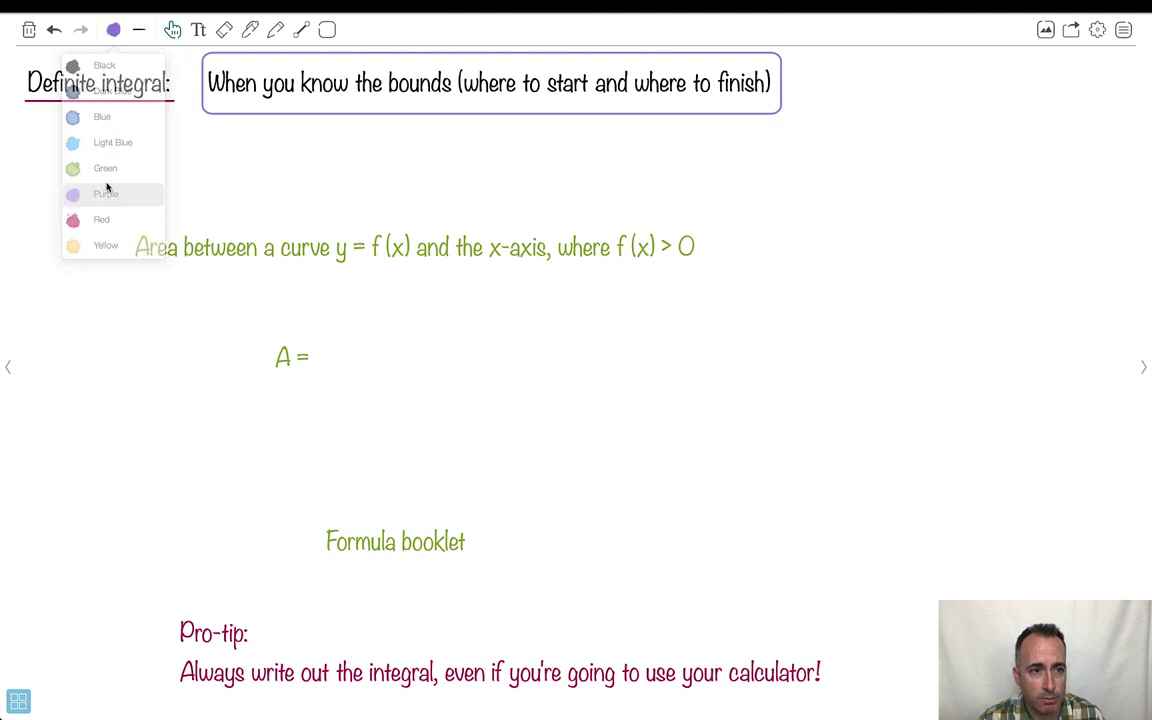
click(113, 30)
click(103, 167)
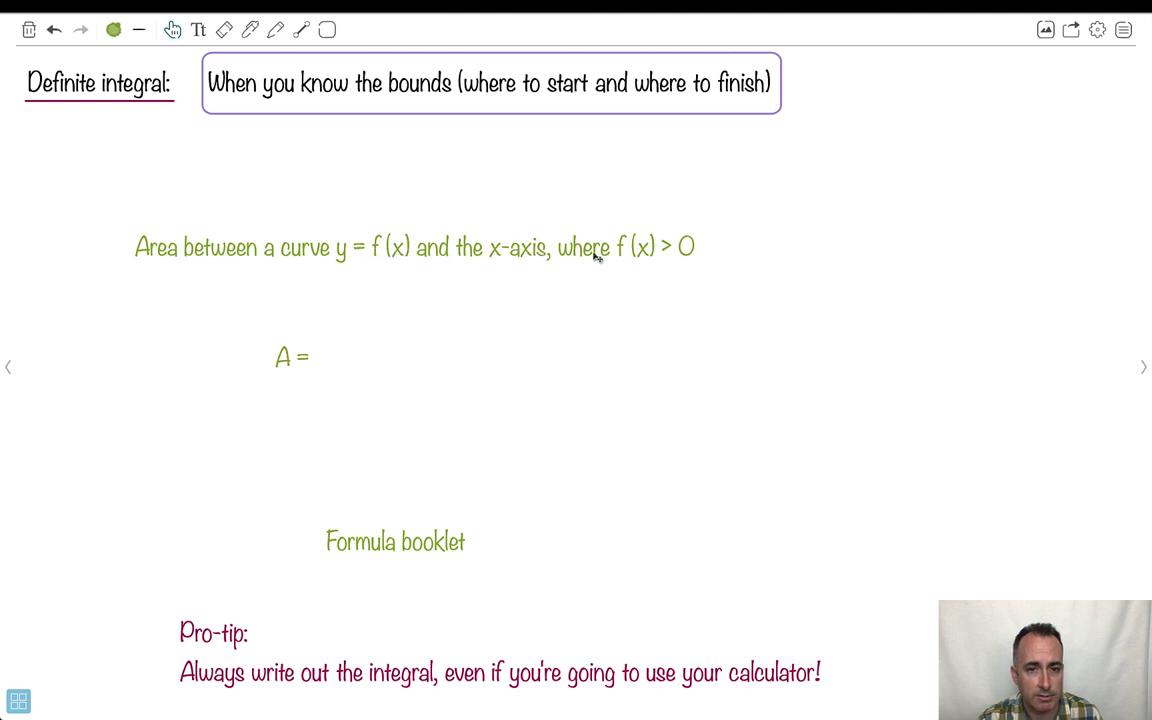
click(9, 367)
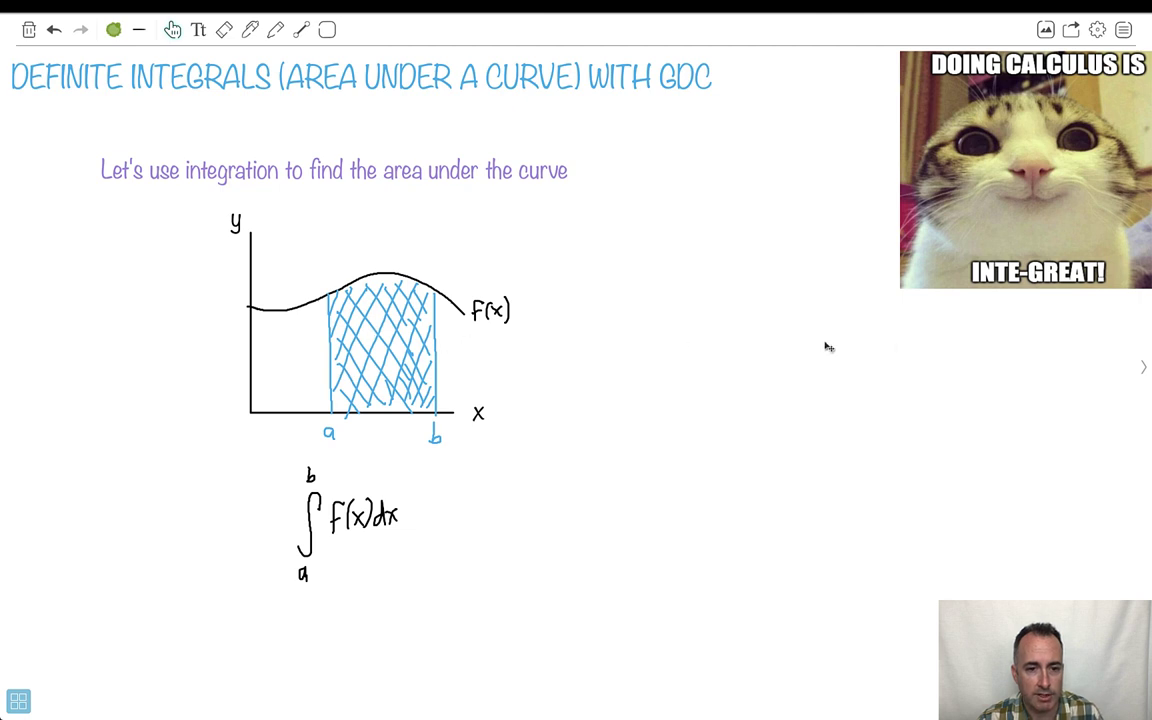
click(1143, 367)
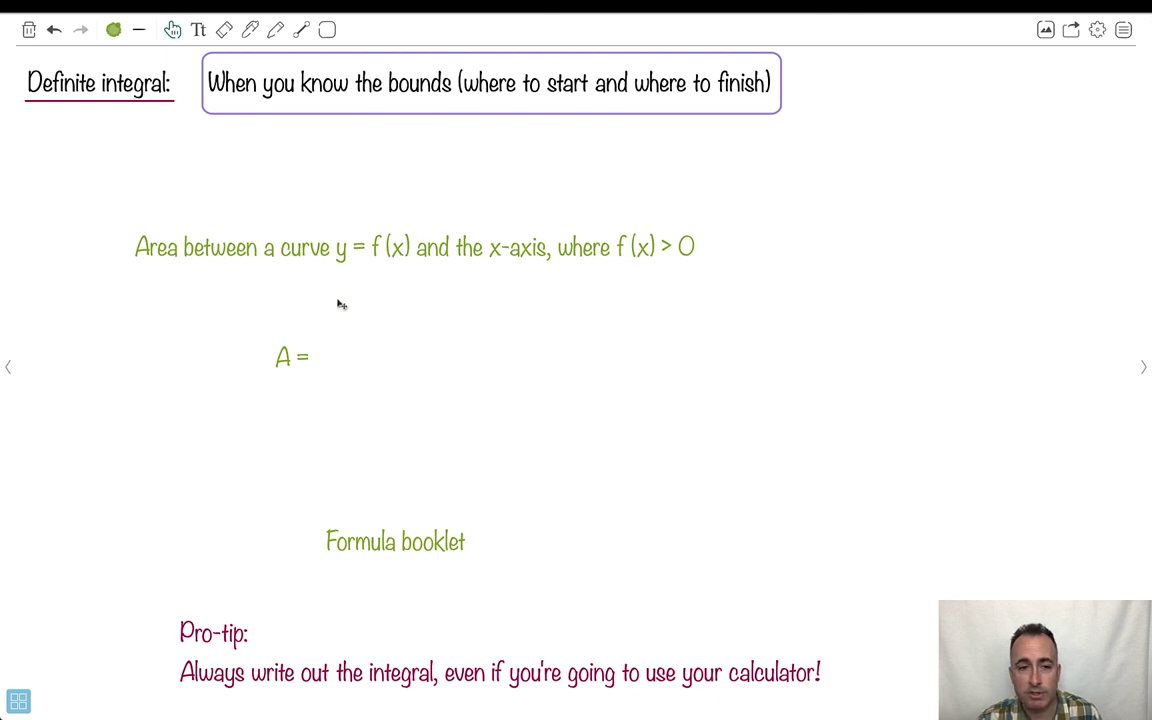
click(251, 33)
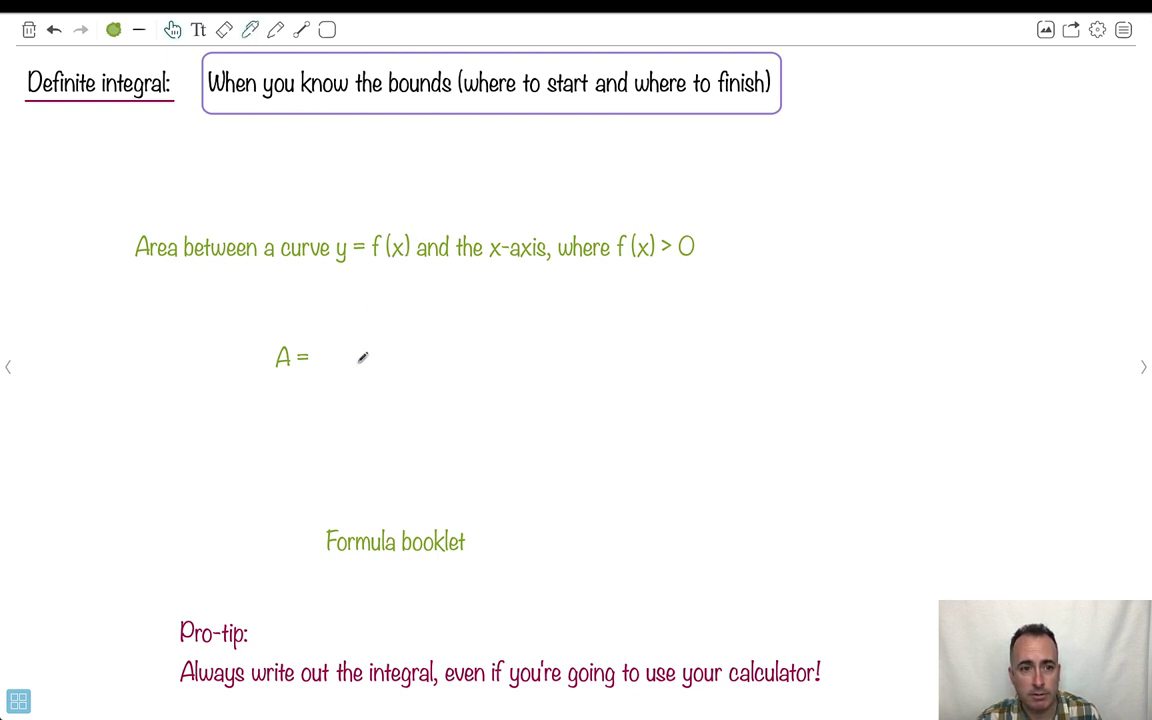
drag(353, 329, 335, 382)
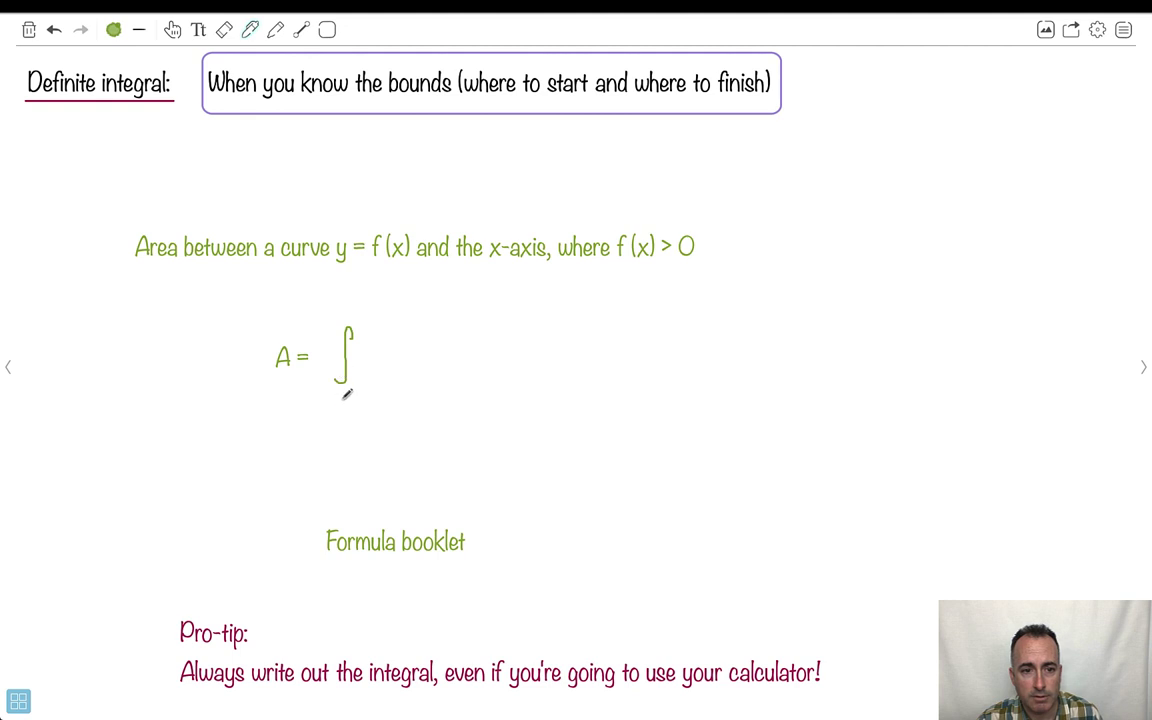
- Add bounds a and b and the integrand y dx, then draw a green rectangle around the heading and formula
drag(344, 302, 353, 300)
drag(364, 351, 397, 362)
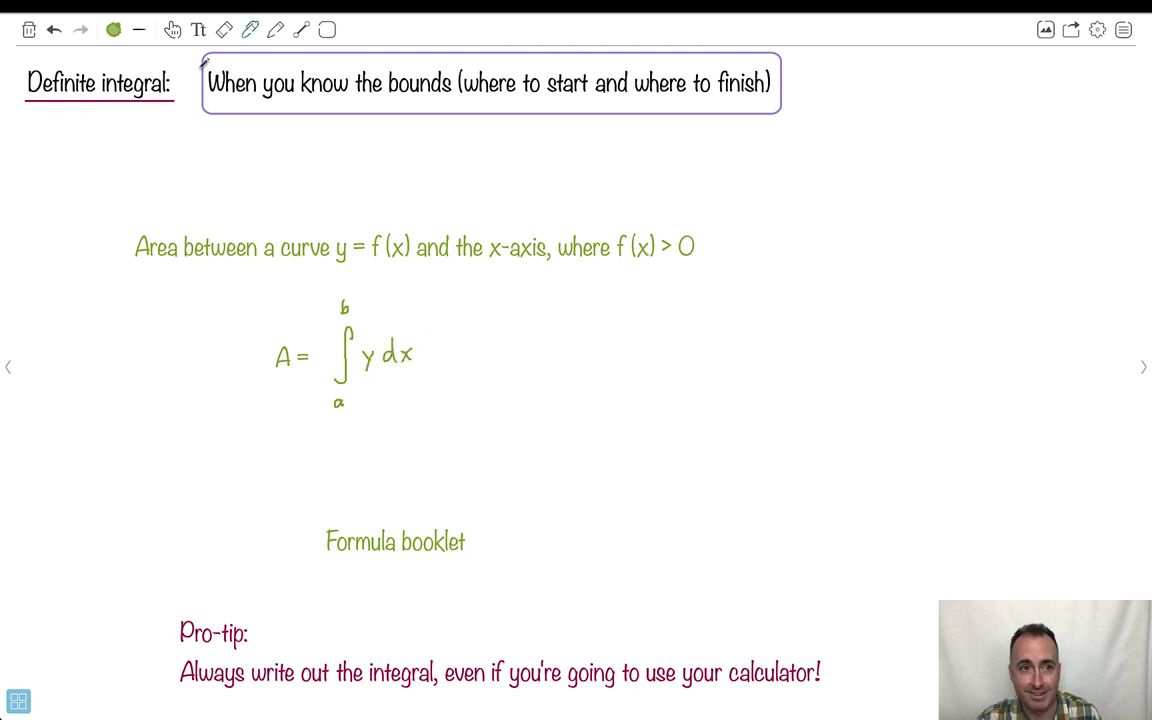
click(327, 30)
click(280, 64)
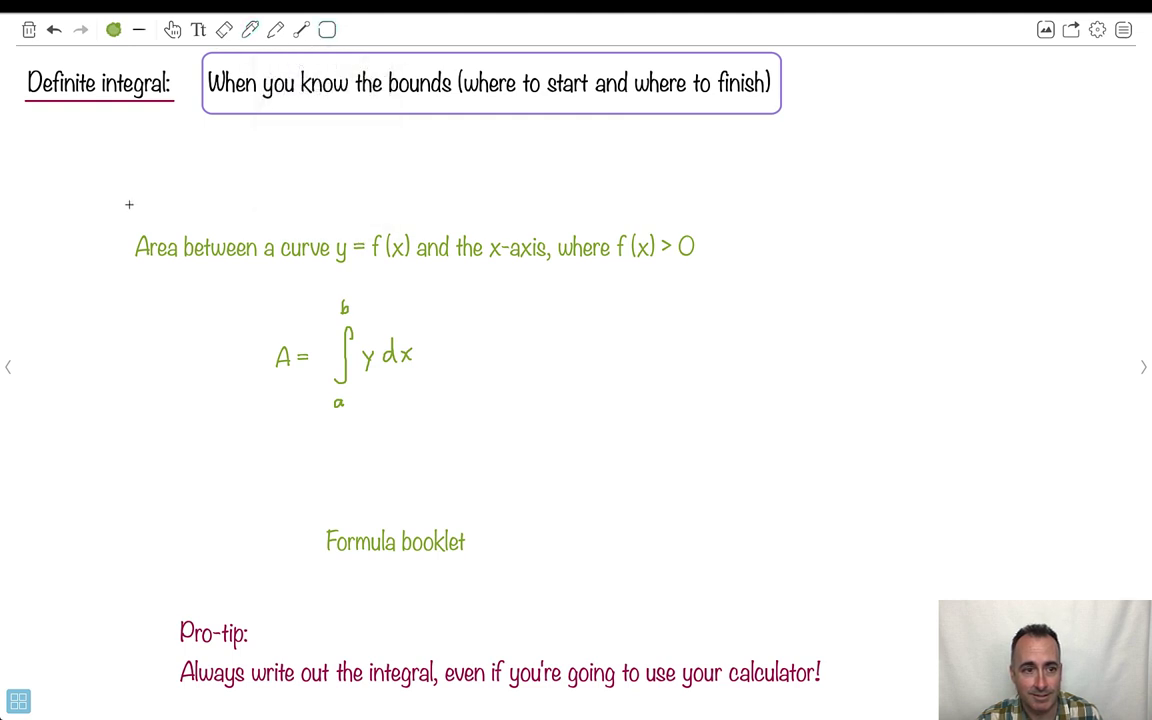
drag(116, 216, 765, 425)
- Drag the 'Formula booklet' label above the green box and switch to light blue ink
click(174, 29)
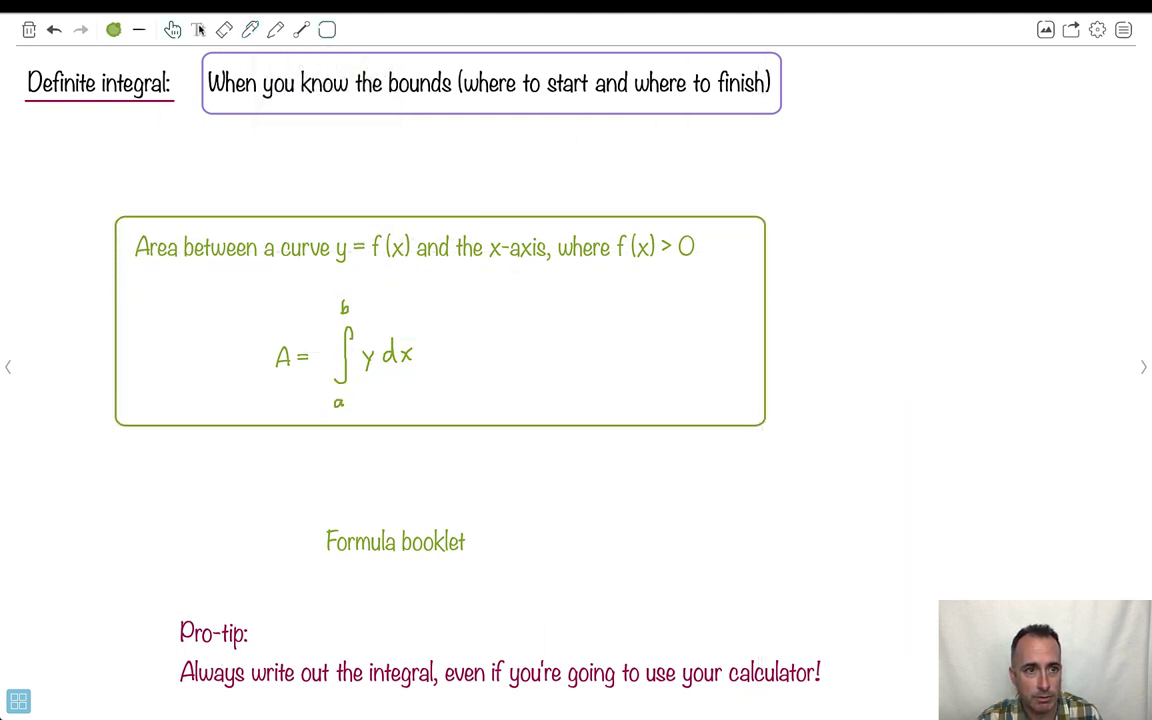
click(355, 541)
click(638, 167)
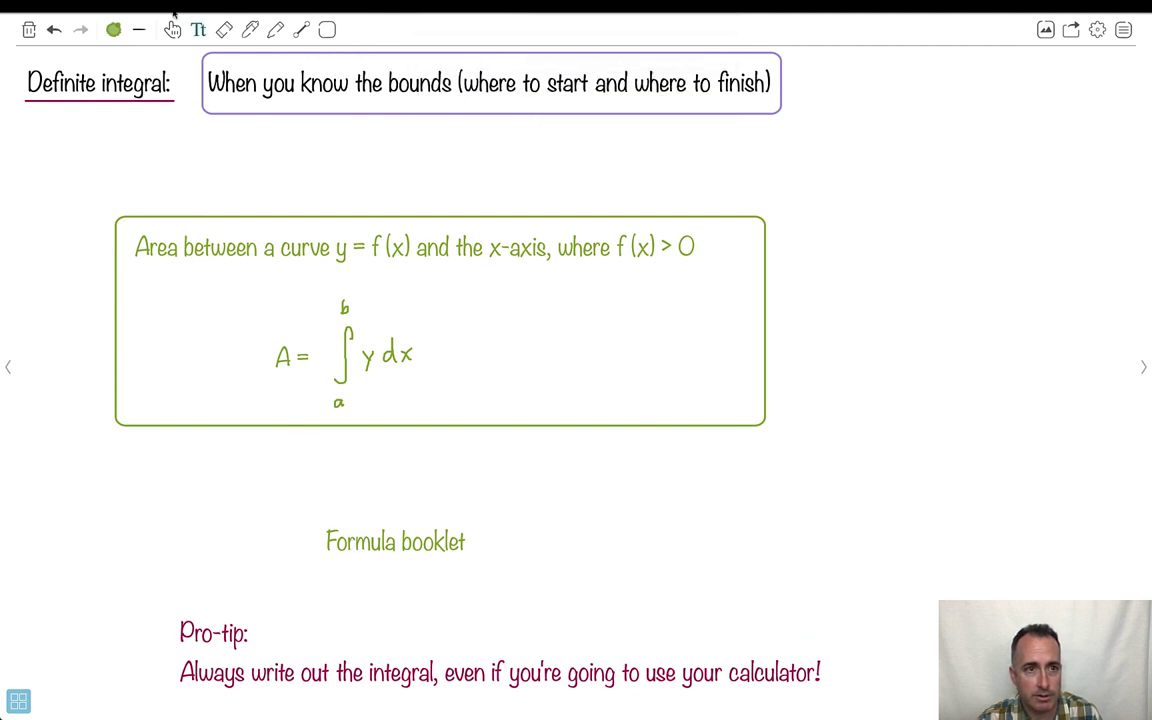
drag(362, 550, 383, 228)
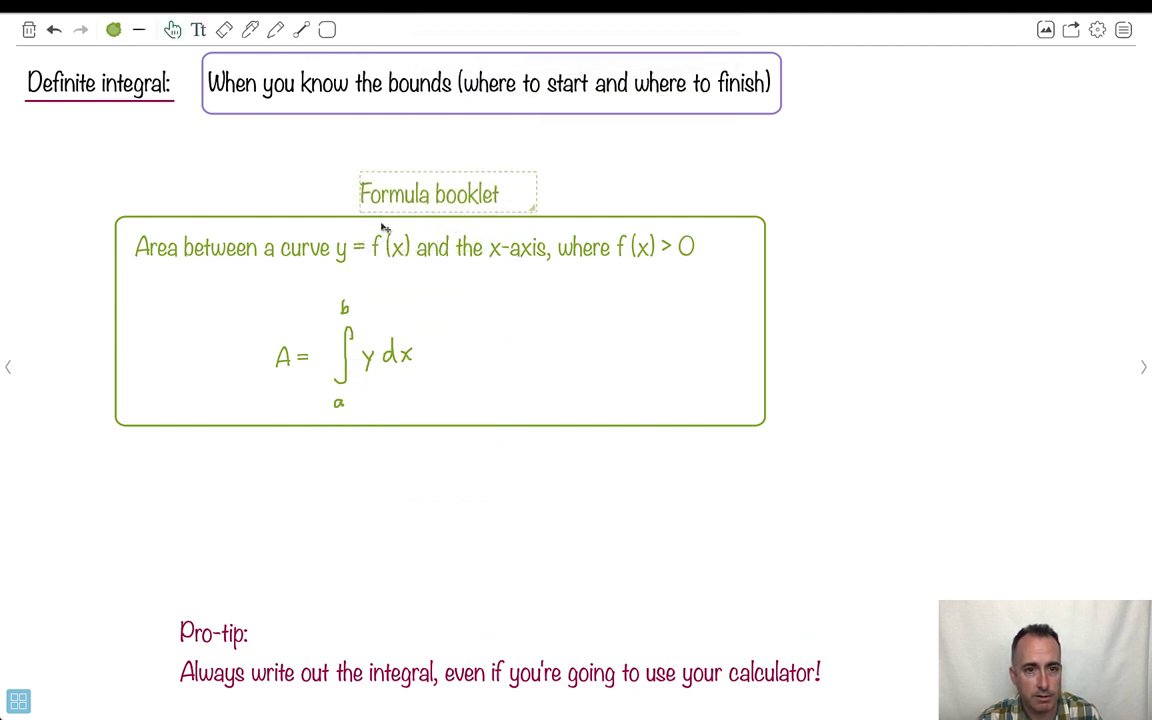
click(113, 29)
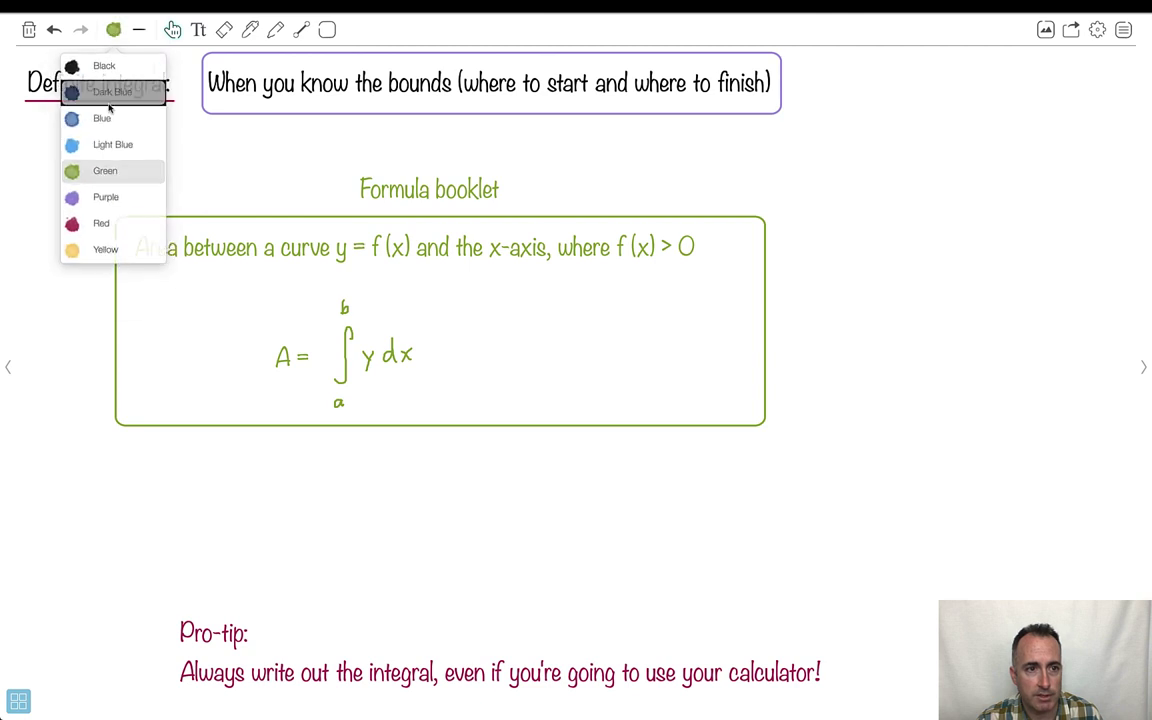
click(110, 144)
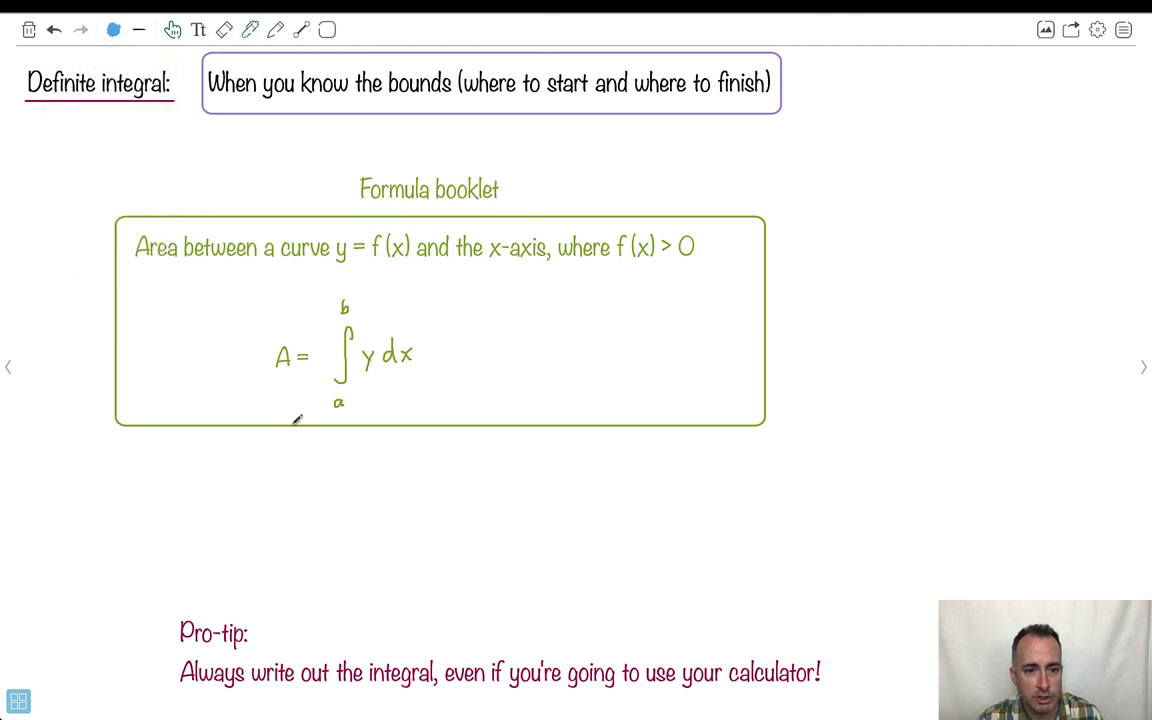
- Add blue arrows and notes: 'start here' at a, 'end here' at b, and an underlined 'equation' under y
mouse_move(294, 425)
mouse_down()
mouse_move(321, 413)
mouse_move(292, 444)
mouse_move(341, 452)
mouse_up()
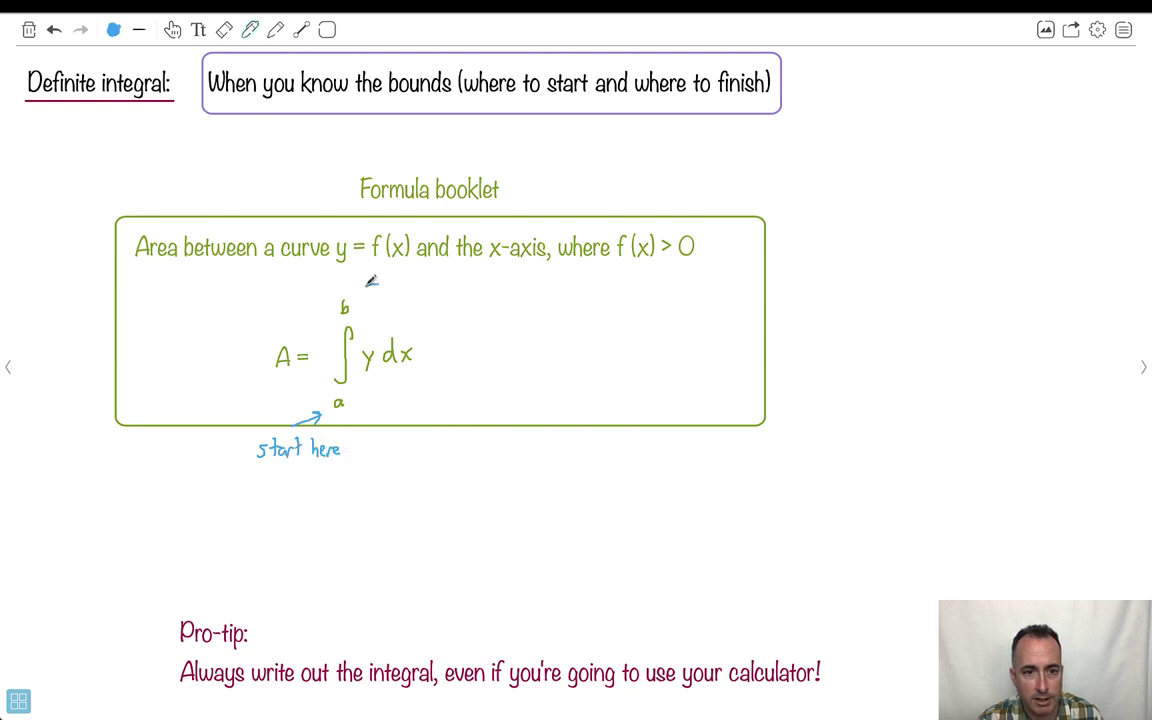
mouse_move(378, 285)
mouse_down()
mouse_move(357, 293)
mouse_move(450, 284)
mouse_up()
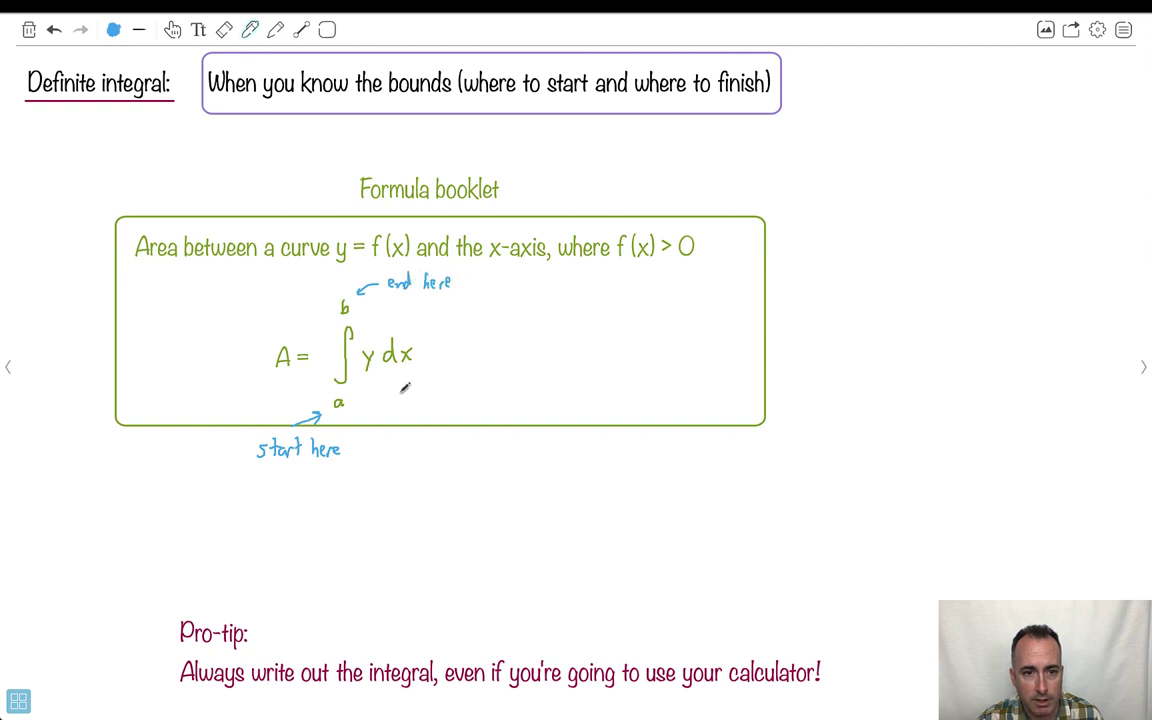
mouse_move(392, 400)
mouse_down()
mouse_move(377, 378)
mouse_move(412, 403)
mouse_move(468, 405)
mouse_move(424, 421)
mouse_up()
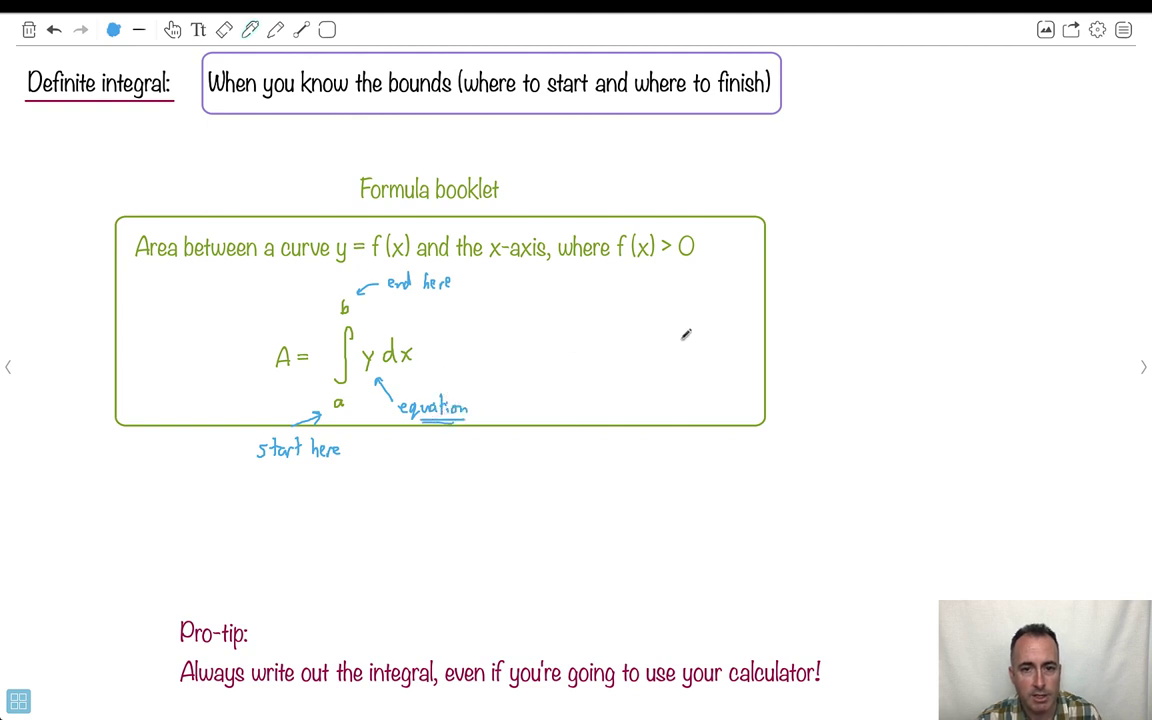
- In black, draw labelled x–y axes with a curve beside the formula box
click(113, 30)
click(72, 67)
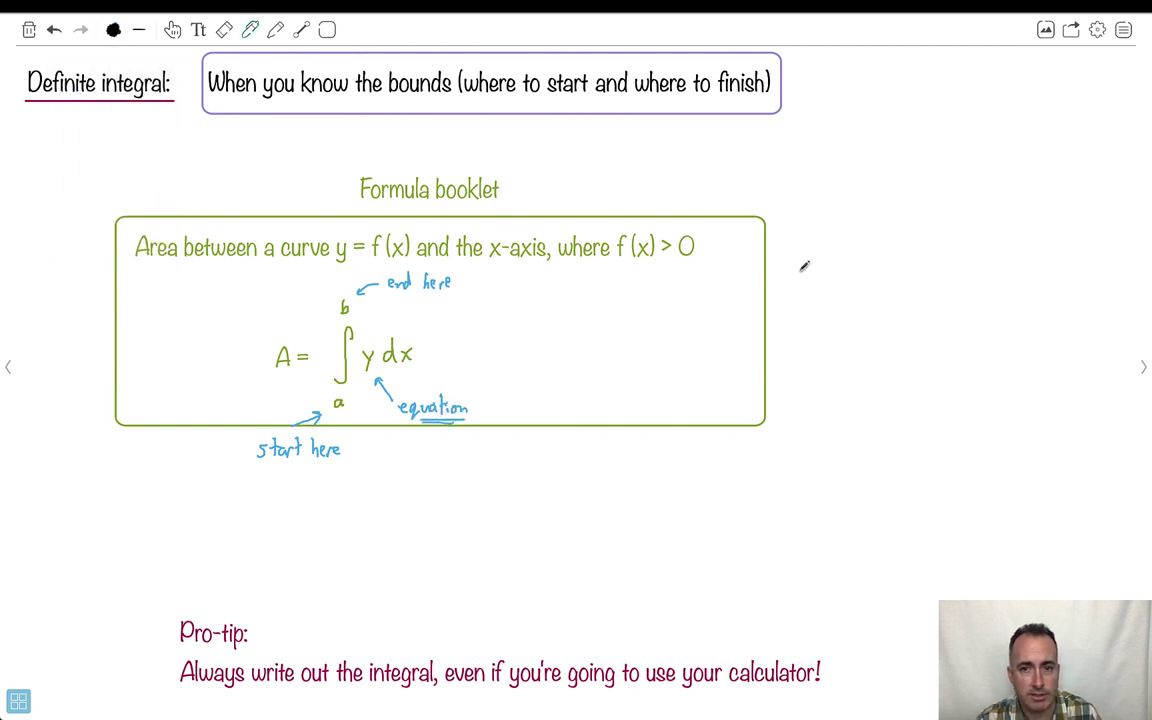
mouse_move(827, 205)
mouse_down()
mouse_move(836, 305)
mouse_move(980, 322)
mouse_move(967, 322)
mouse_up()
mouse_move(807, 185)
mouse_down()
mouse_move(840, 258)
mouse_move(888, 265)
mouse_move(941, 219)
mouse_up()
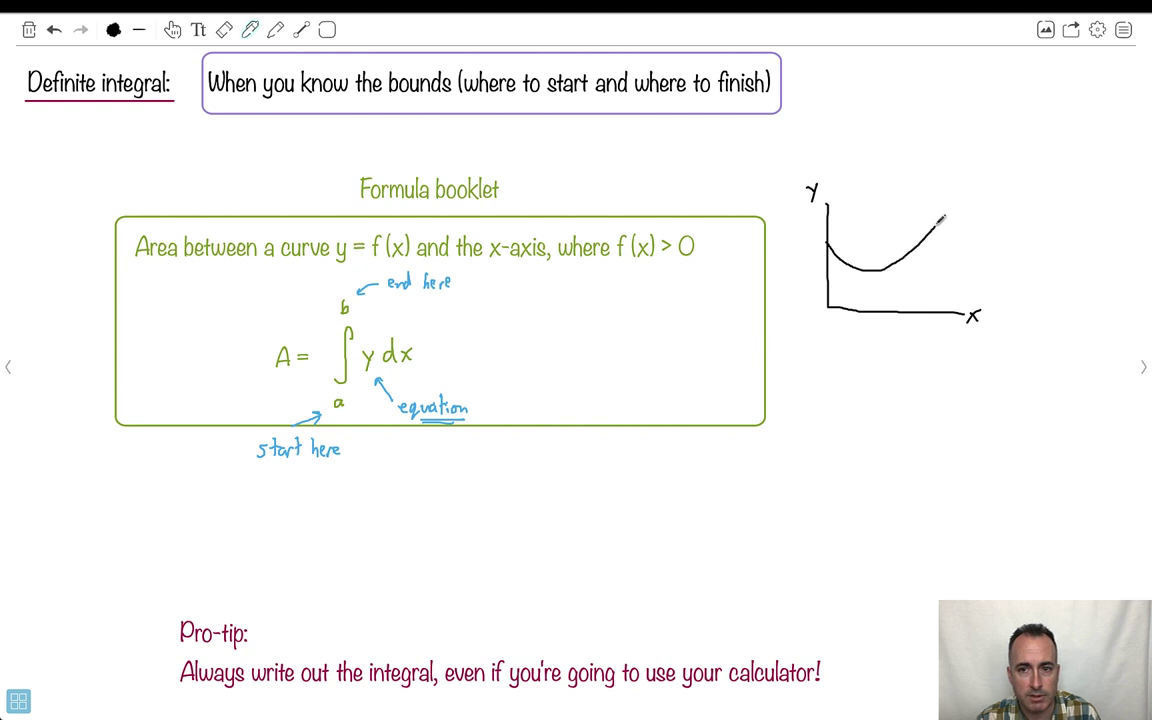
- In blue, draw bound lines at a and b, cross-hatch the area between them, and label it A
click(113, 30)
click(115, 116)
click(251, 30)
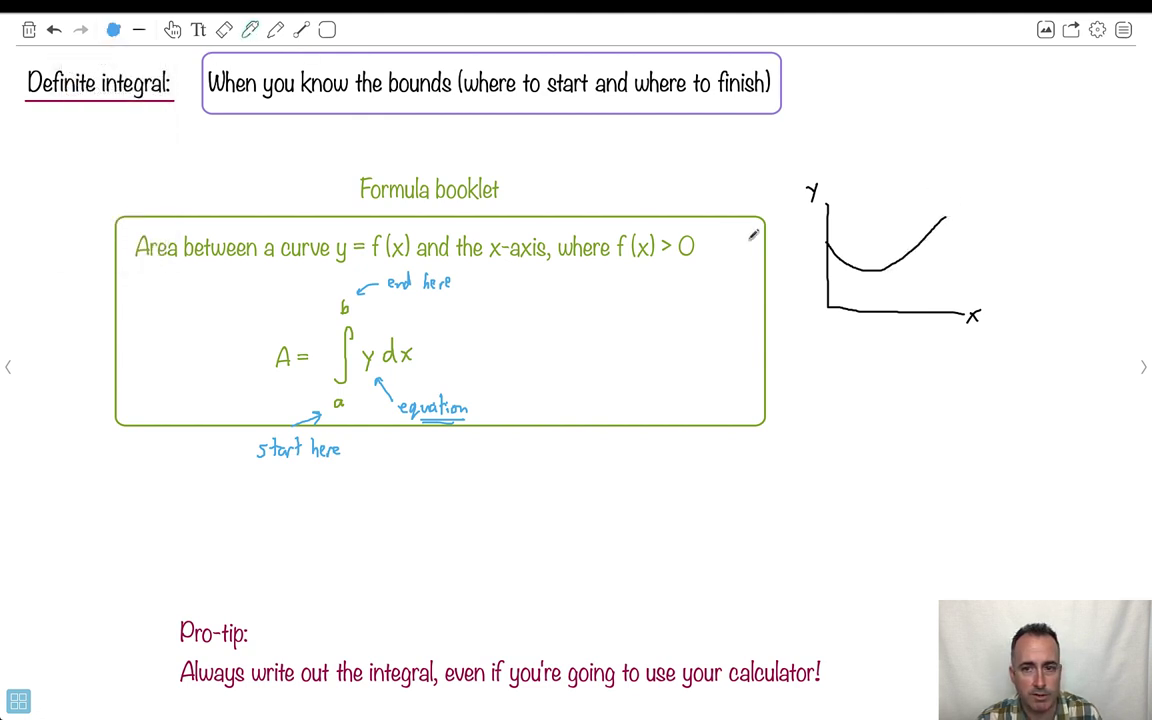
drag(849, 262, 850, 330)
drag(910, 258, 912, 332)
mouse_move(860, 270)
mouse_down()
mouse_move(847, 300)
mouse_move(862, 303)
mouse_up()
mouse_move(901, 263)
mouse_down()
mouse_move(875, 303)
mouse_move(890, 300)
mouse_move(868, 303)
mouse_move(885, 303)
mouse_up()
mouse_move(876, 268)
mouse_down()
mouse_move(900, 302)
mouse_move(908, 292)
mouse_up()
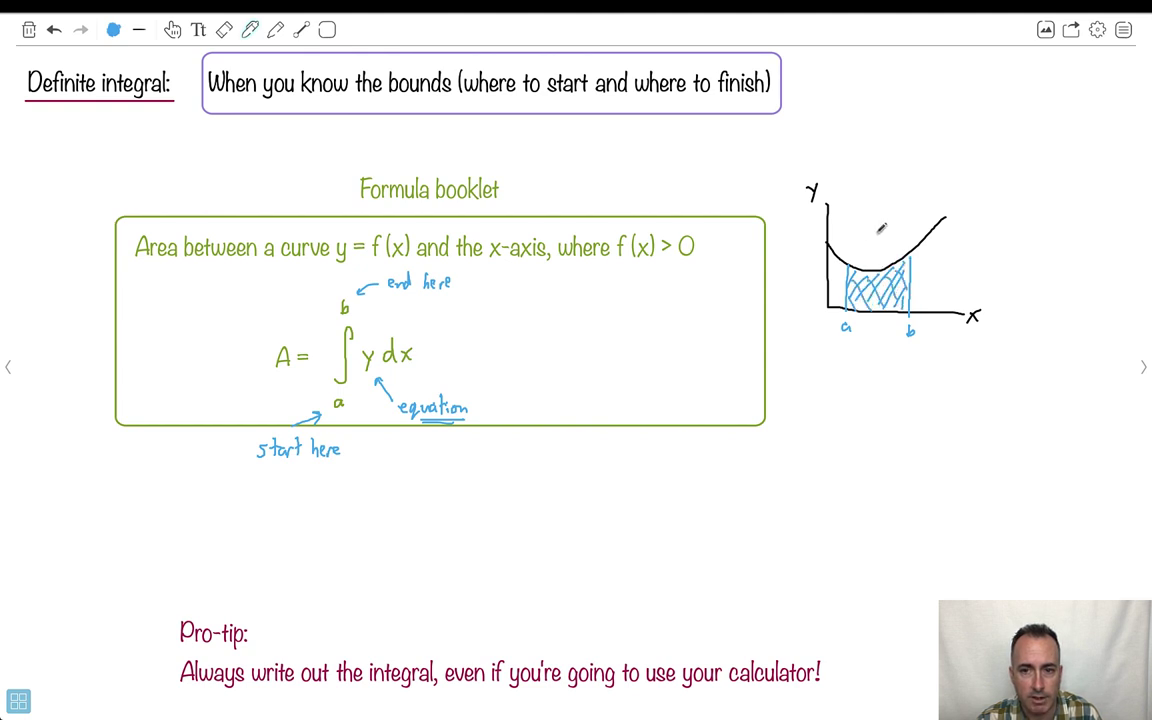
mouse_move(877, 230)
mouse_down()
mouse_move(888, 222)
mouse_move(897, 248)
mouse_up()
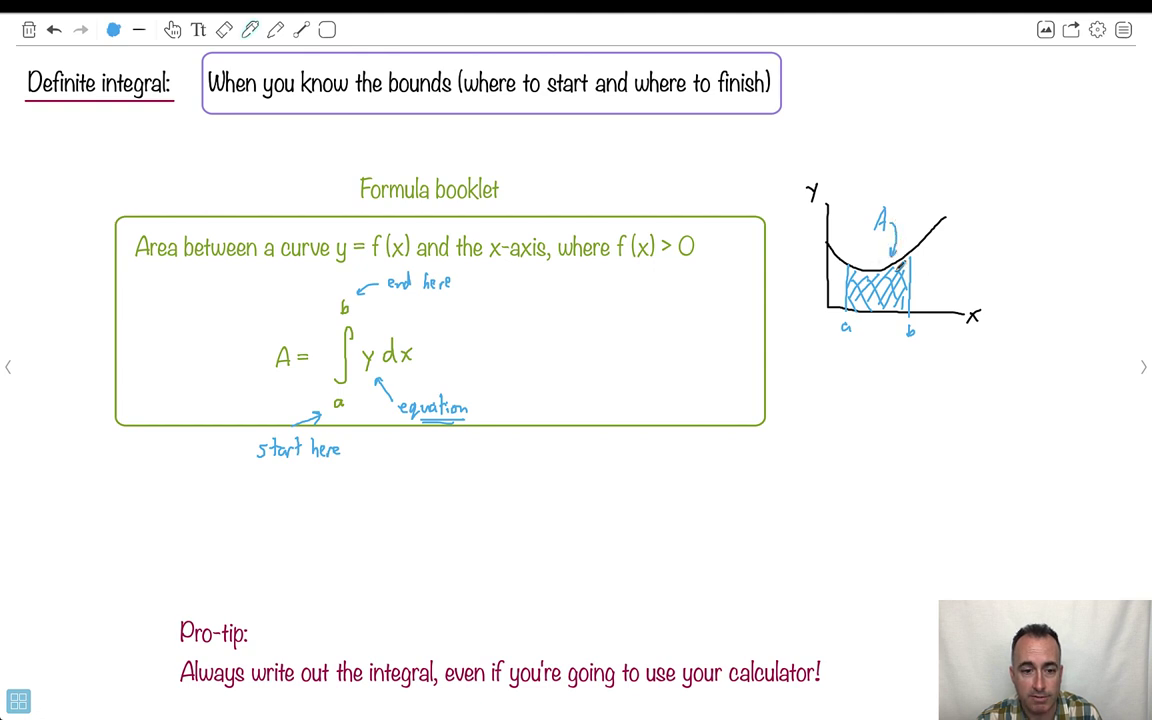
- Draw a red rectangle around the Pro-tip, then go to the calculator (GDC) page
click(113, 30)
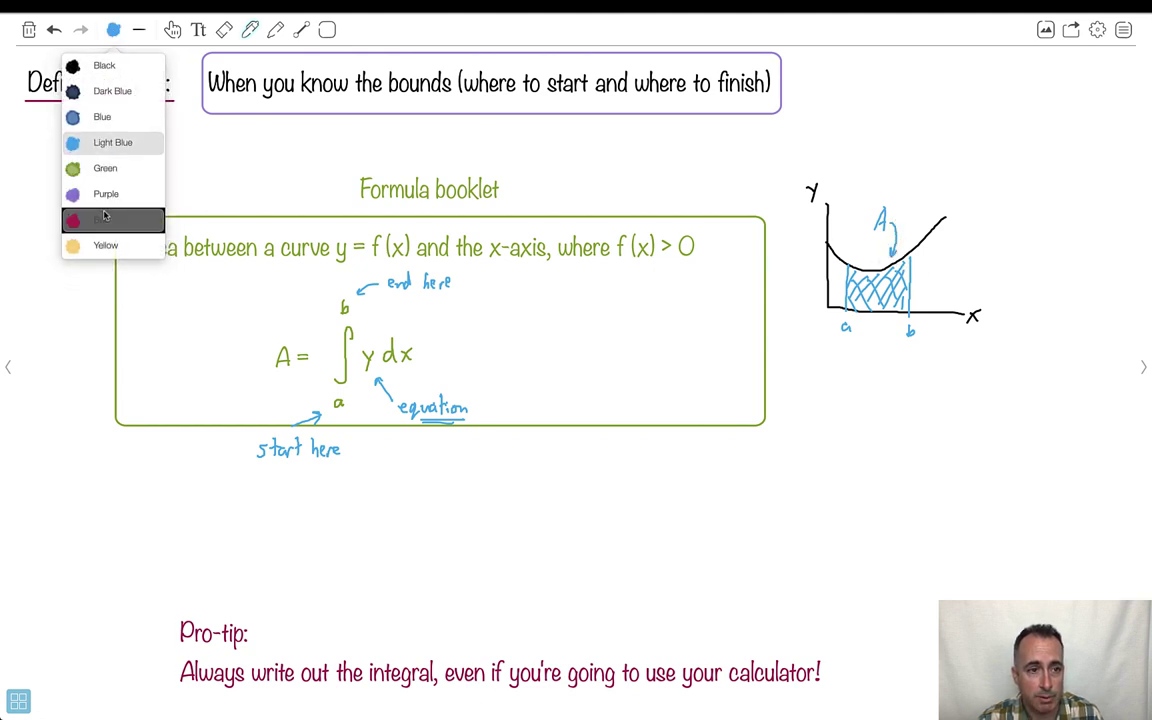
click(145, 219)
click(327, 30)
click(290, 142)
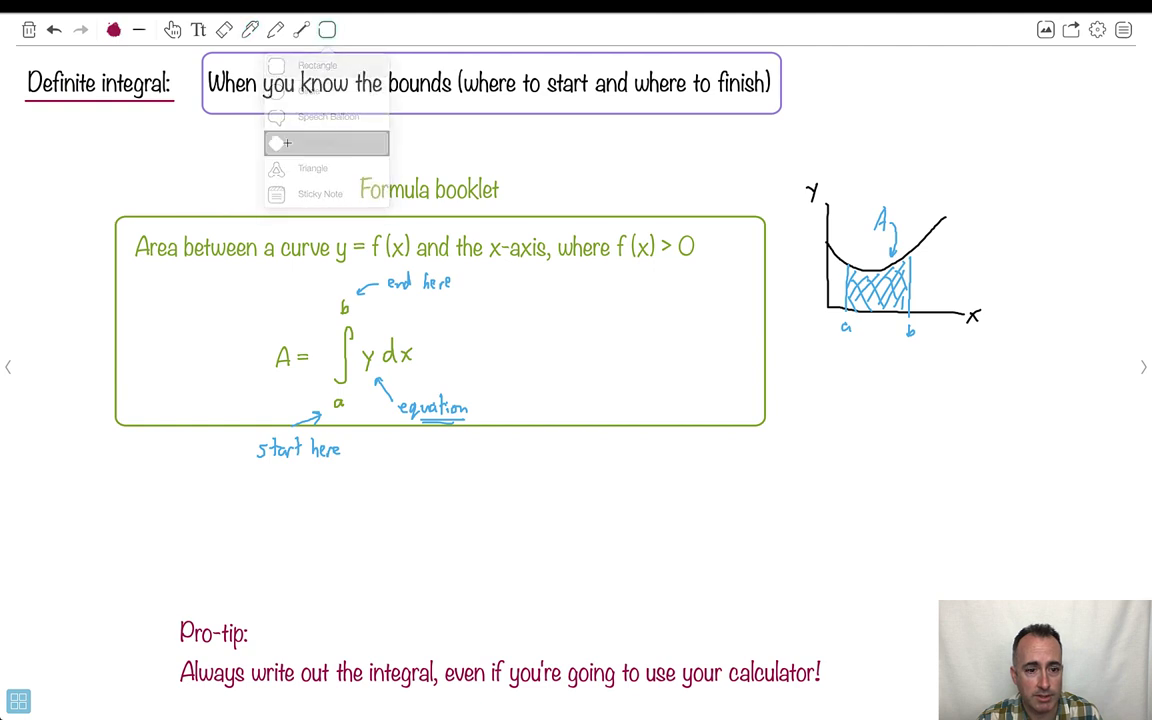
drag(157, 603, 846, 701)
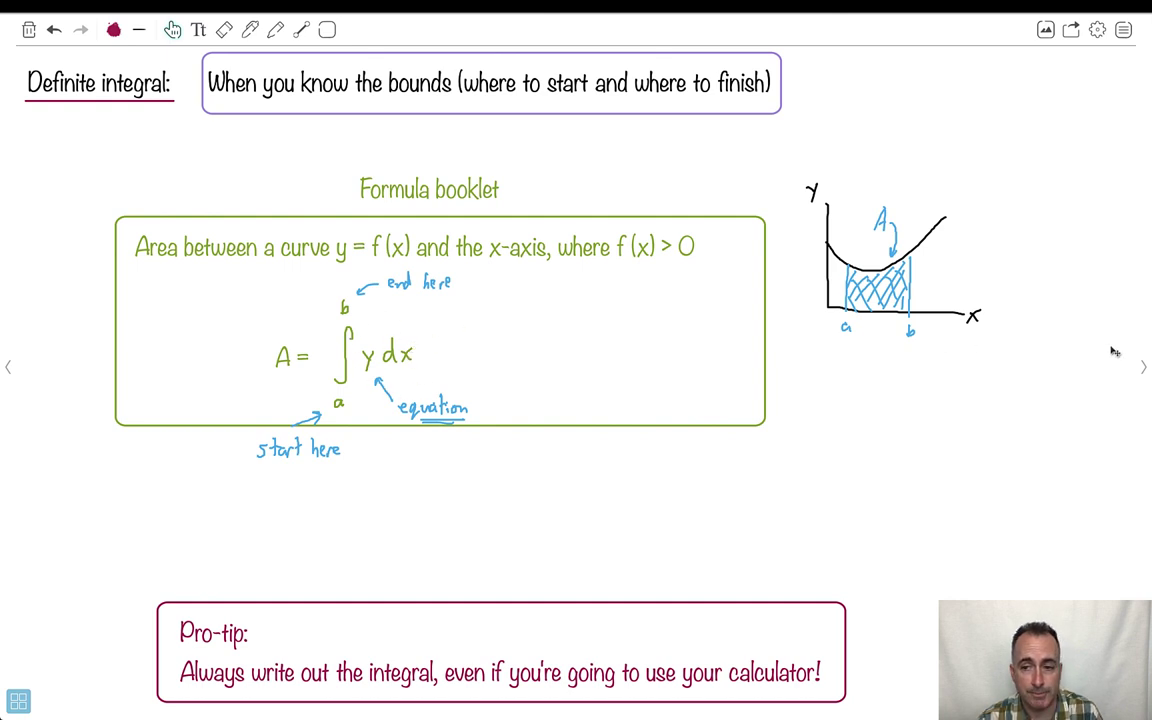
click(1144, 369)
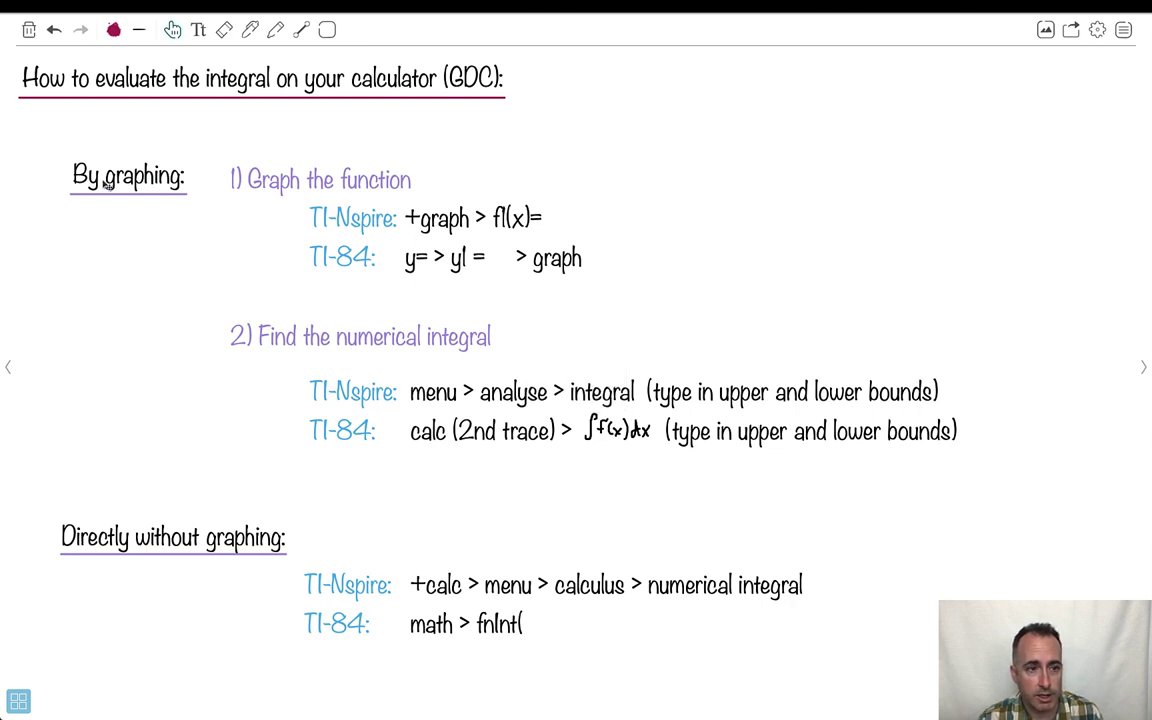
- Draw a light blue rectangle around the TI-Nspire and TI-84 'Graph the function' steps
click(113, 29)
click(103, 142)
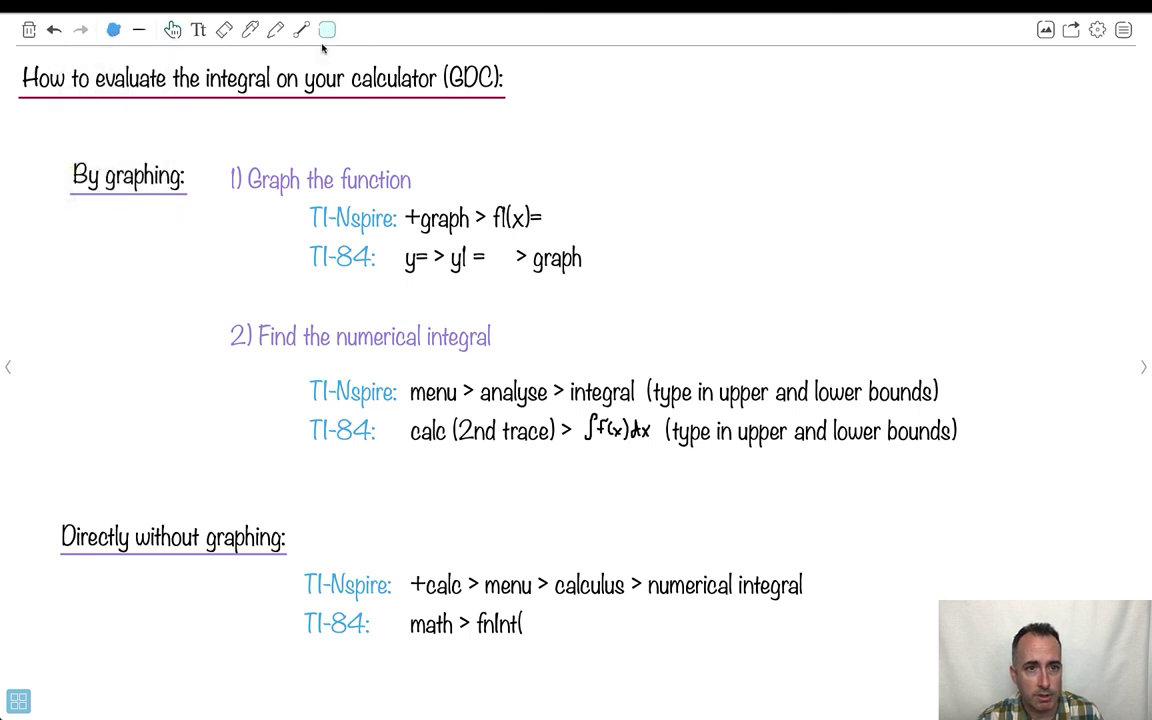
click(327, 29)
click(313, 64)
mouse_move(299, 198)
mouse_down()
mouse_move(360, 233)
mouse_move(633, 287)
mouse_up()
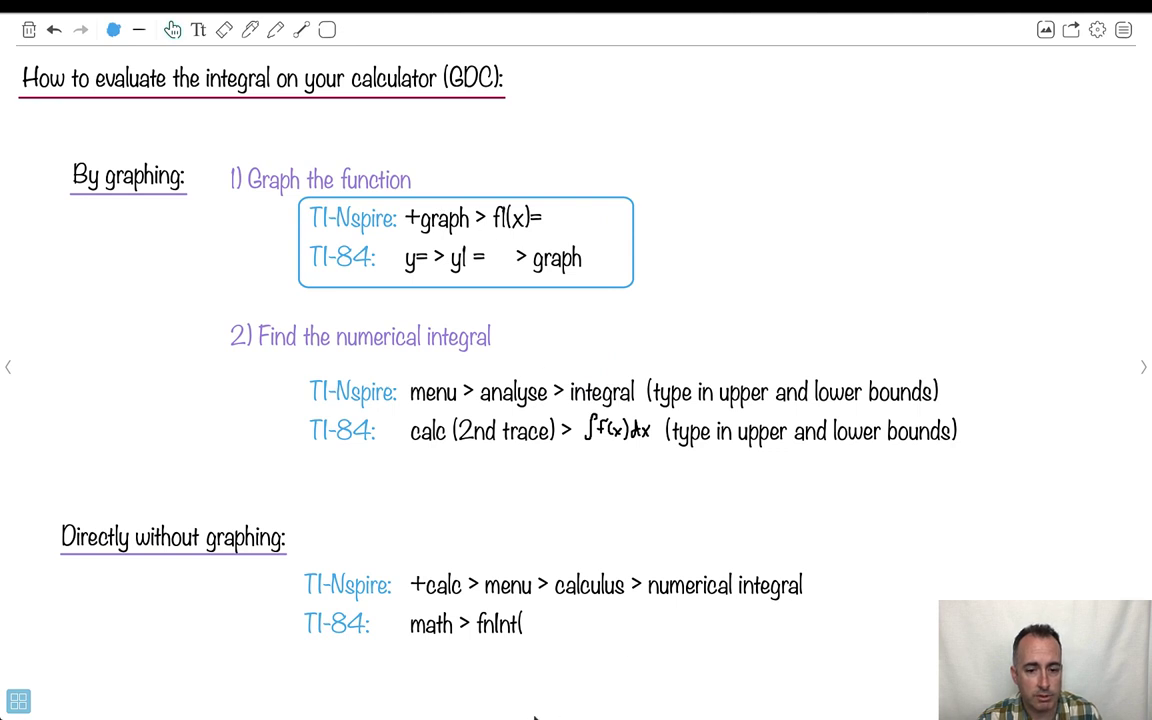
mouse_move(532, 716)
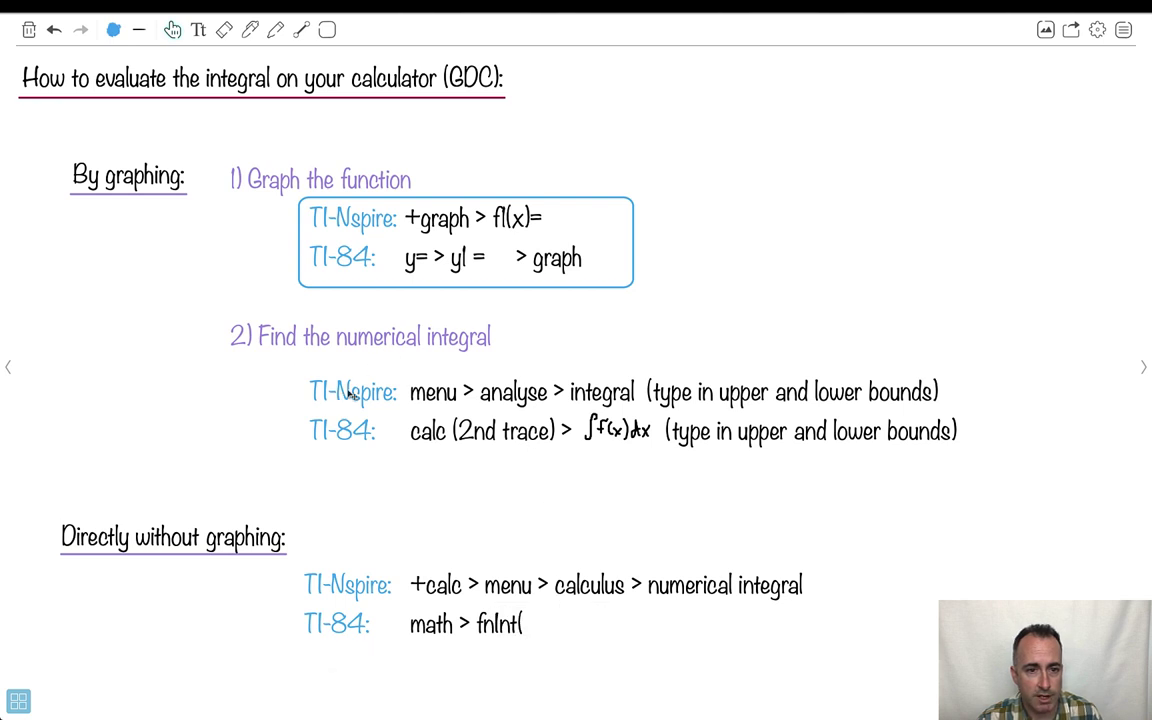
- Draw a light blue rectangle around the numerical integral calculator steps
click(327, 30)
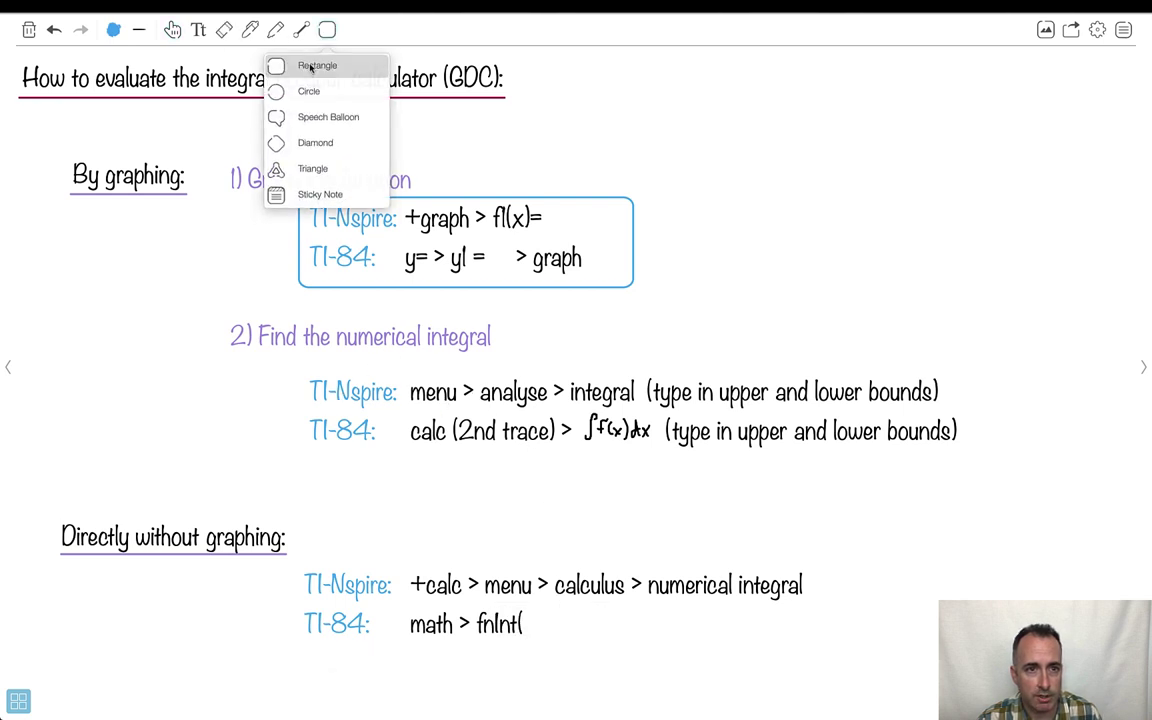
click(305, 66)
drag(299, 369, 968, 456)
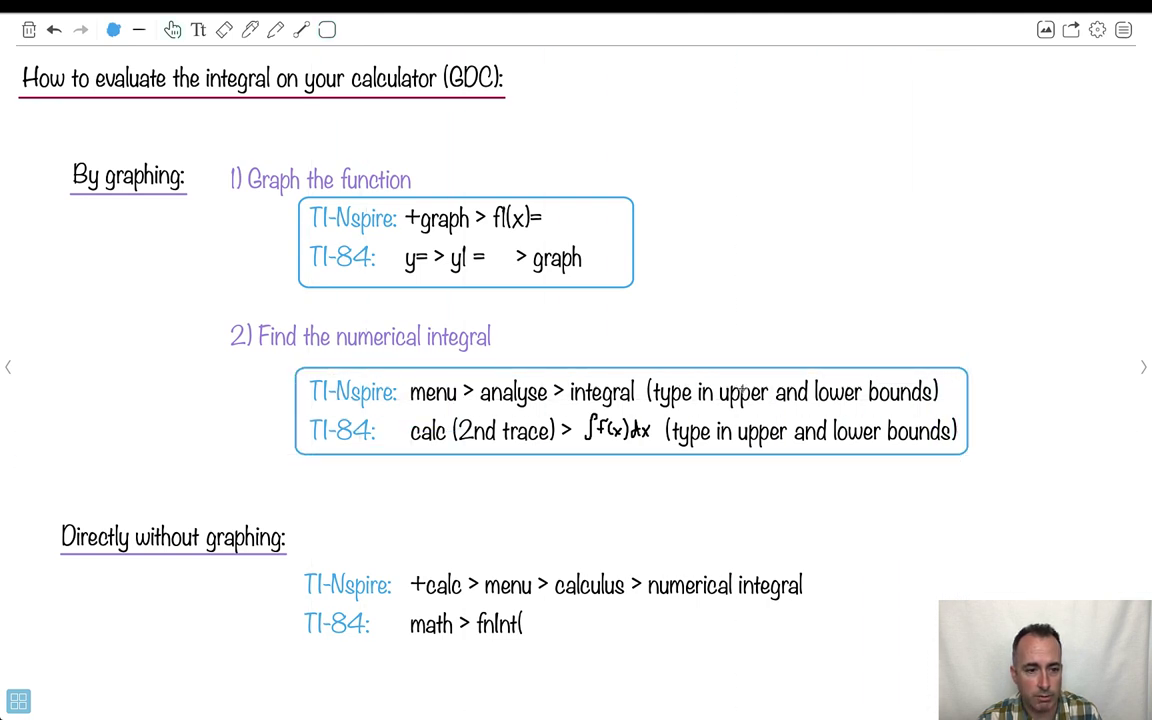
- Draw a light blue rectangle around the 'Directly without graphing' calculator steps
click(326, 30)
click(323, 64)
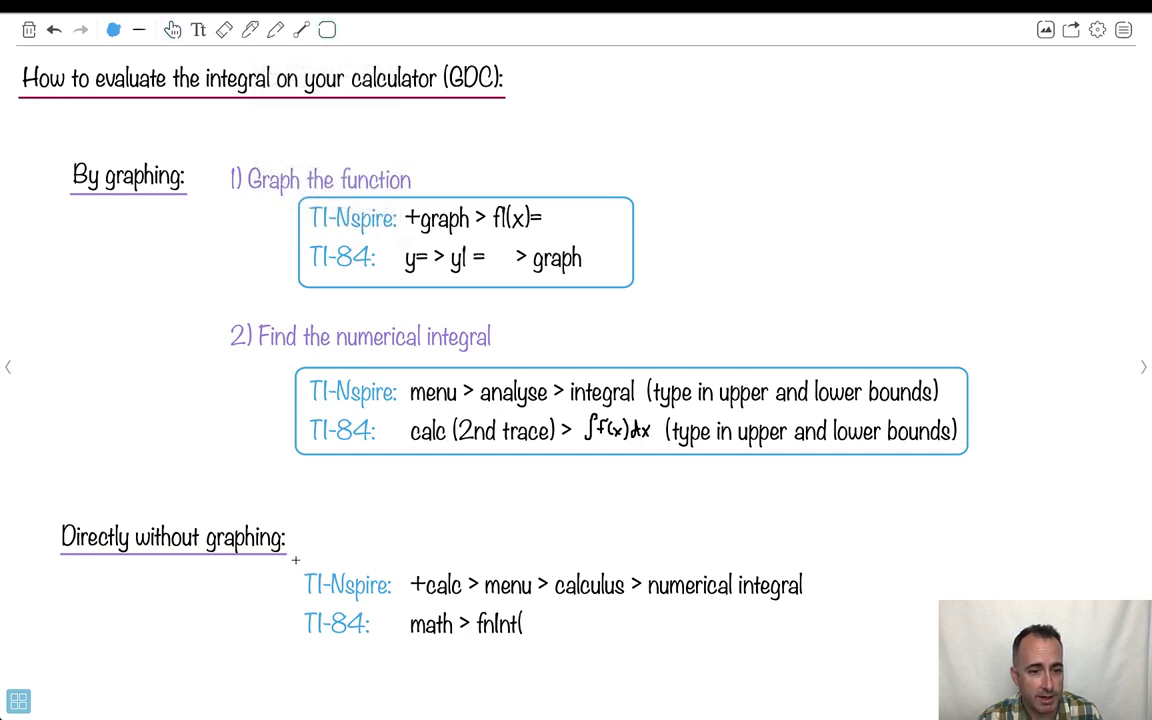
drag(293, 556, 817, 657)
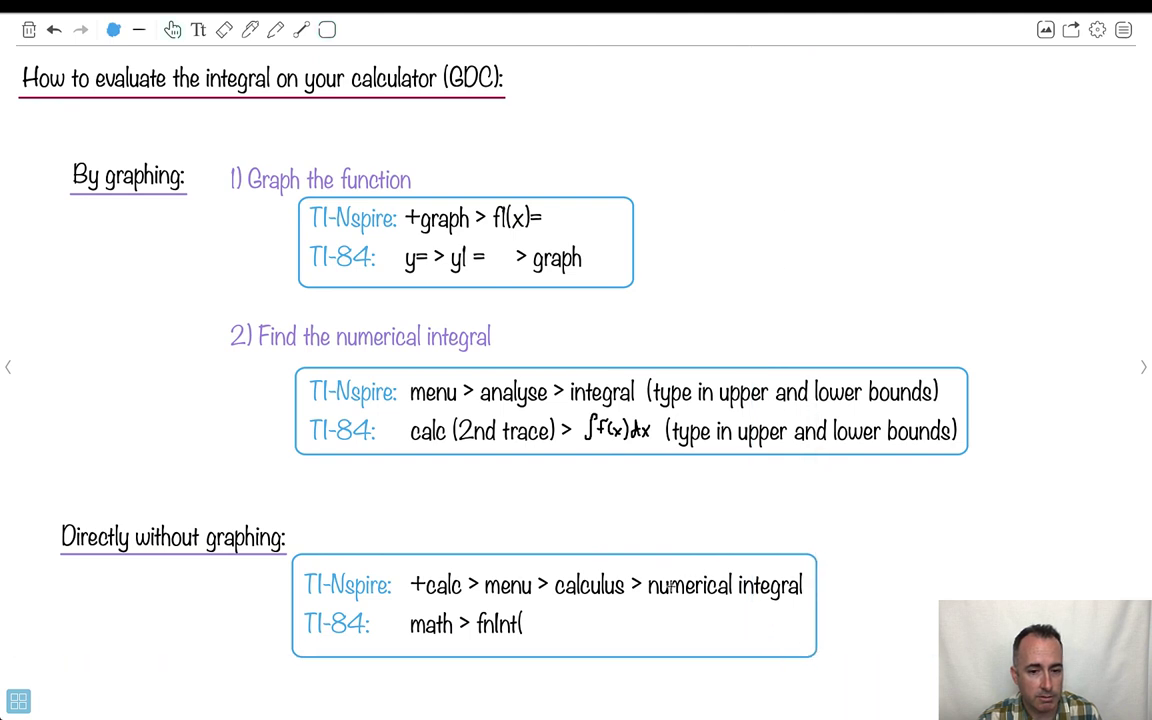